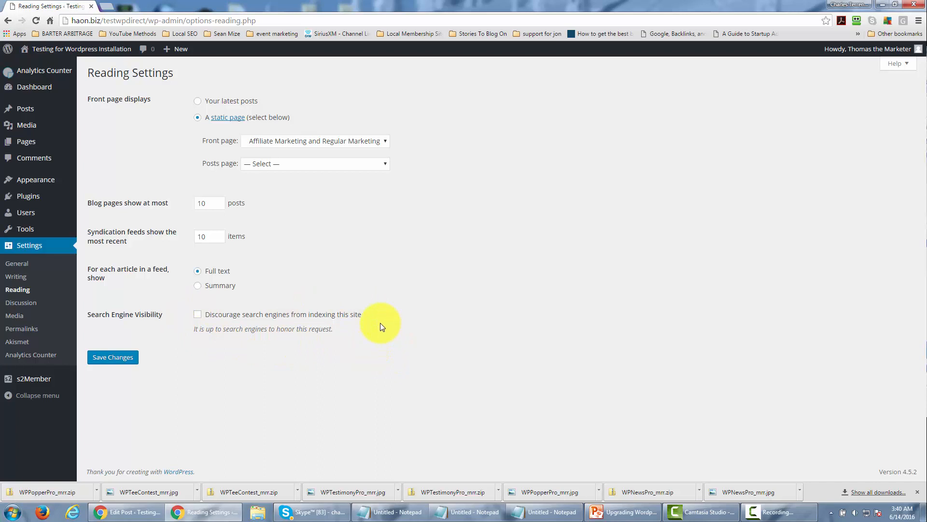
- Discourage search engines from indexing this site and save the reading settings
click(198, 315)
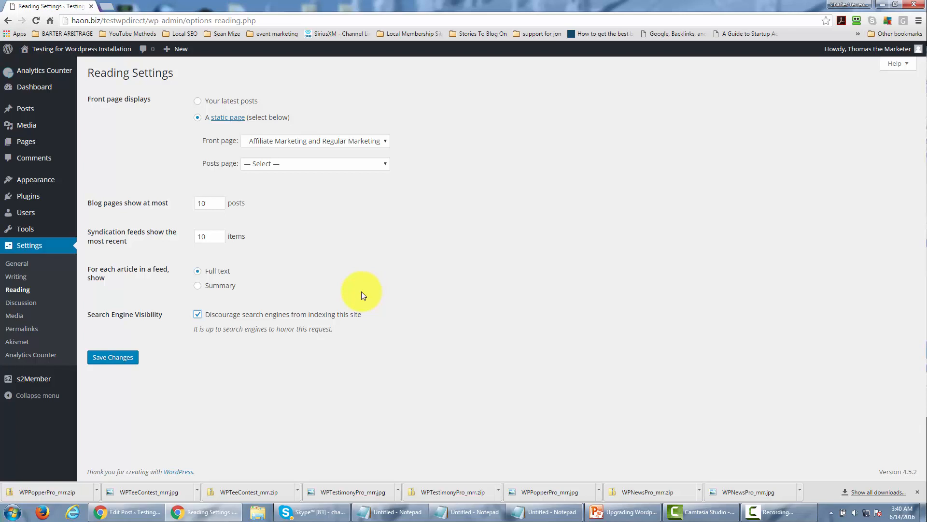
click(111, 357)
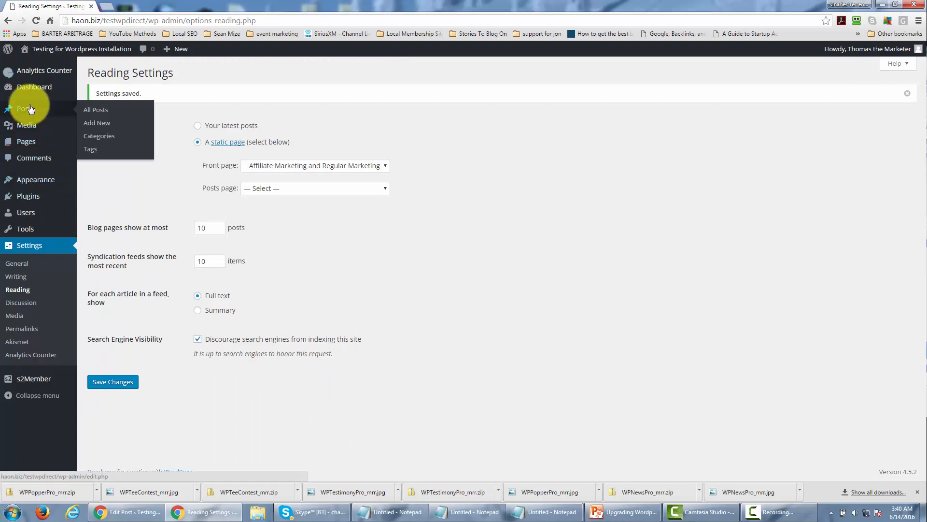
- Create a new post titled "Month One" and publish it
mouse_move(31, 150)
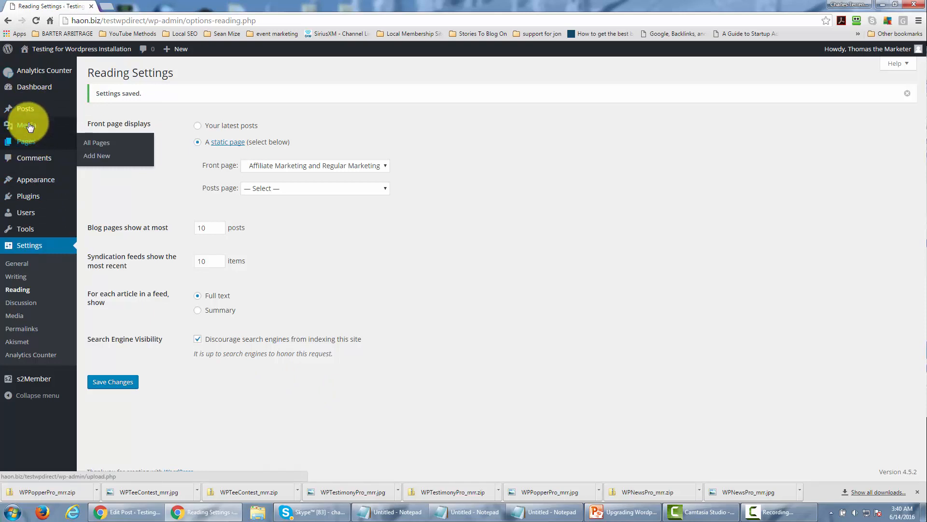
mouse_move(30, 113)
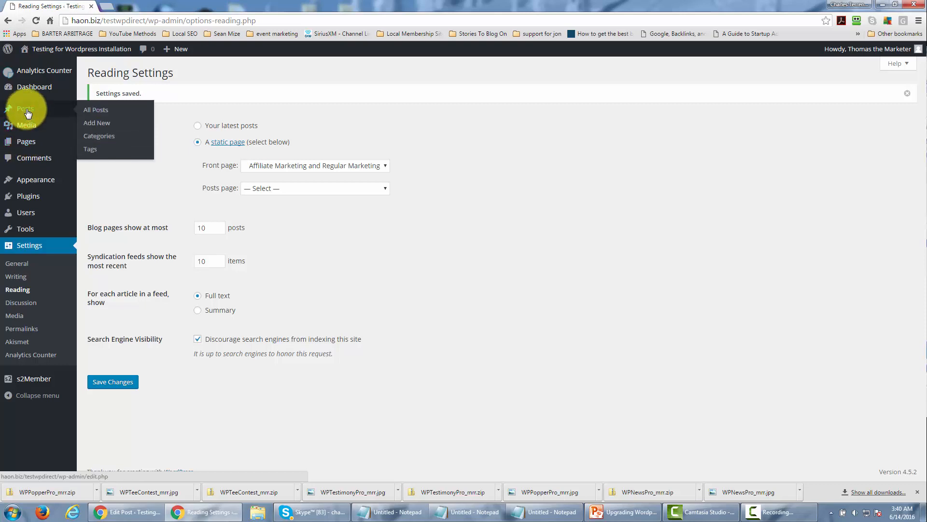
click(99, 113)
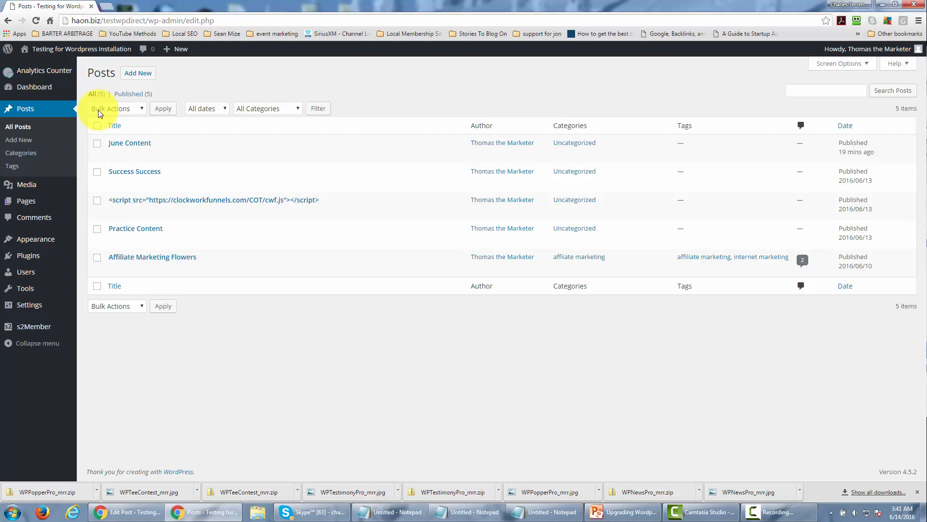
click(143, 76)
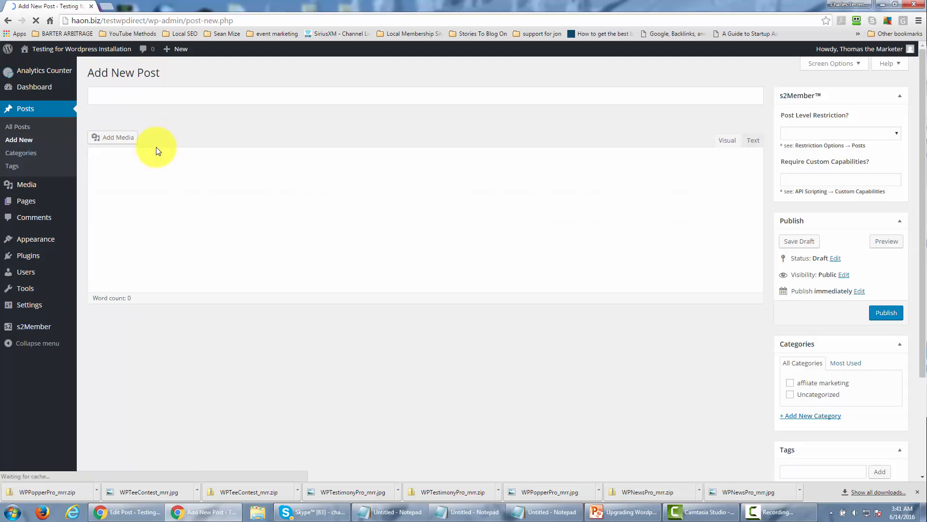
click(155, 96)
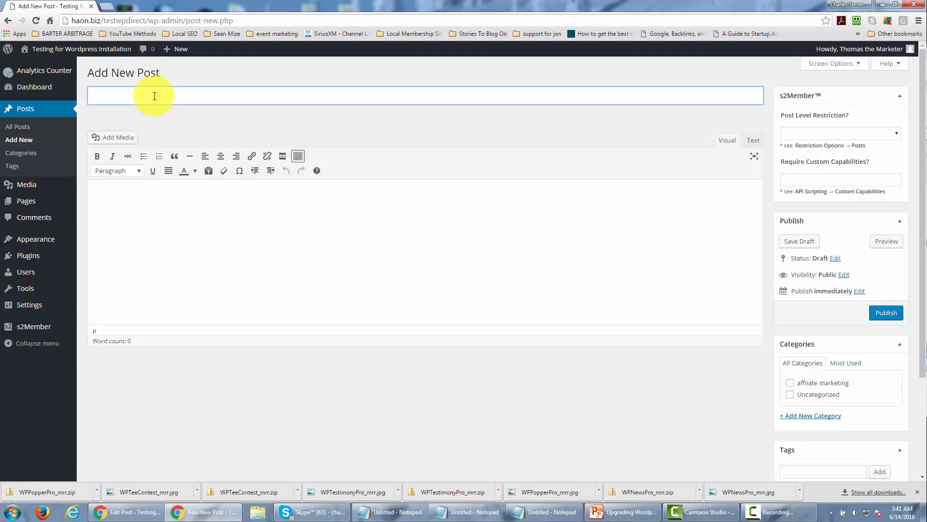
text(Month One)
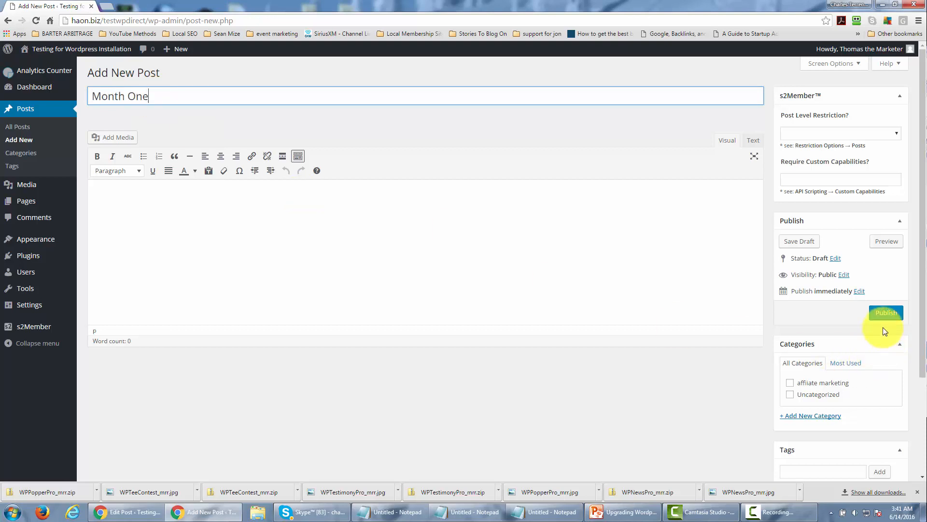
click(884, 315)
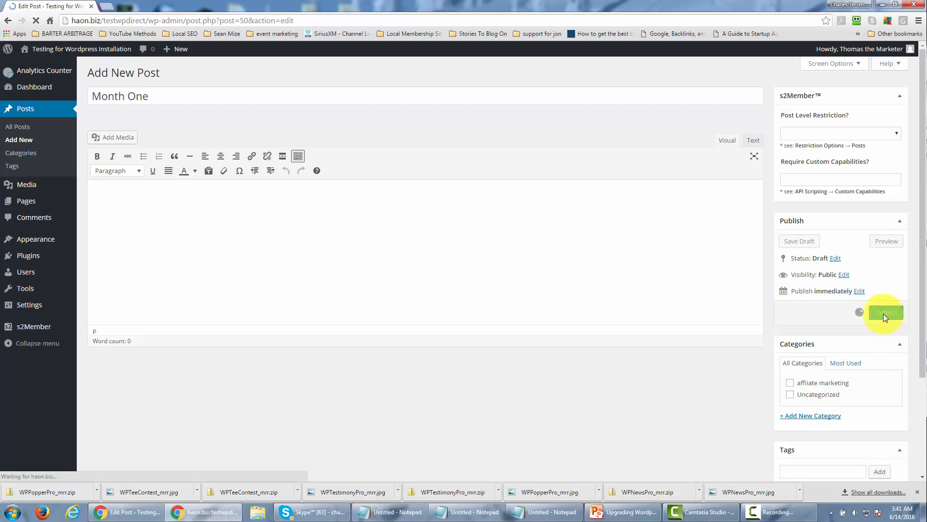
- Restrict the Month One post to "Require Level #1 (or higher)" in s2Member and update the post
click(895, 163)
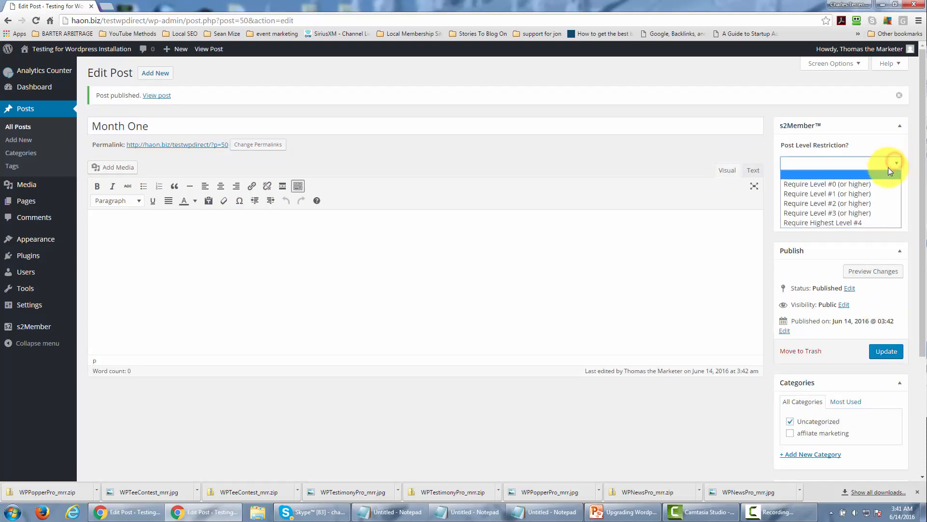
click(879, 193)
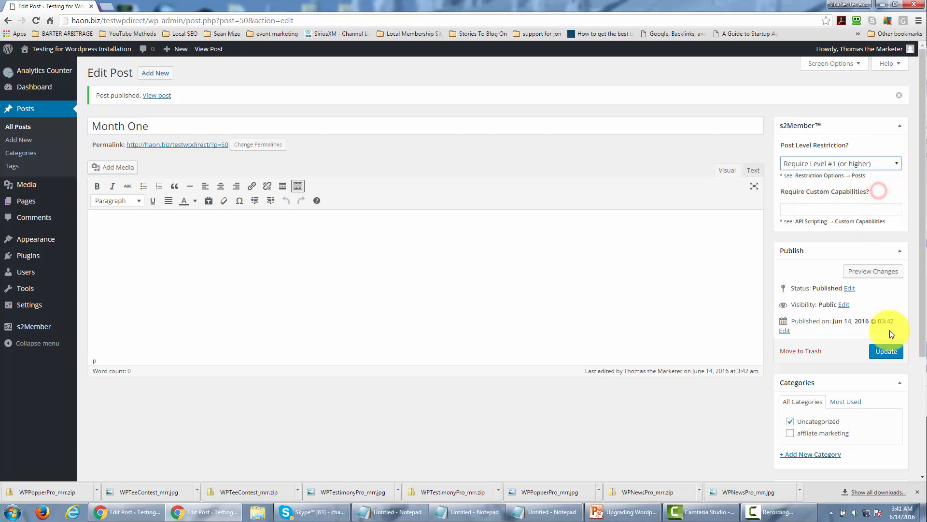
click(886, 351)
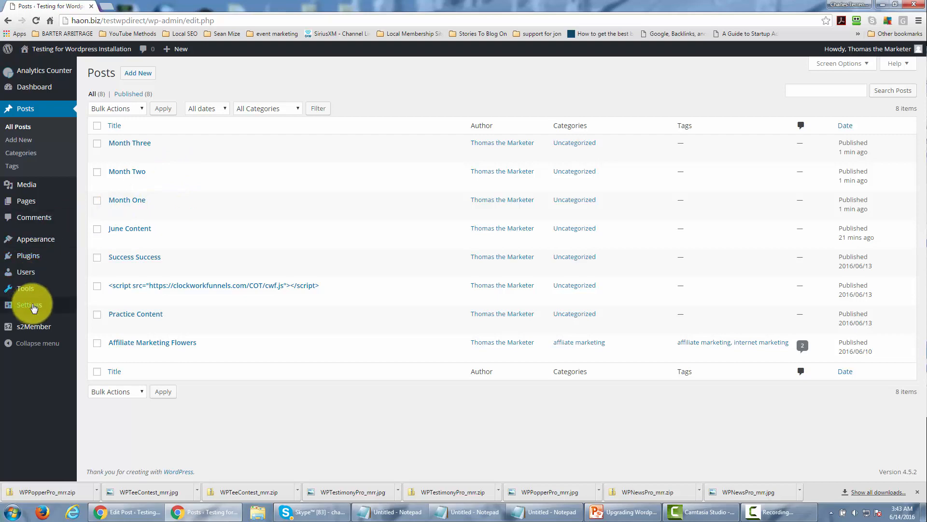
- Set the site's permalink structure to "Post name" and save the changes
mouse_move(34, 308)
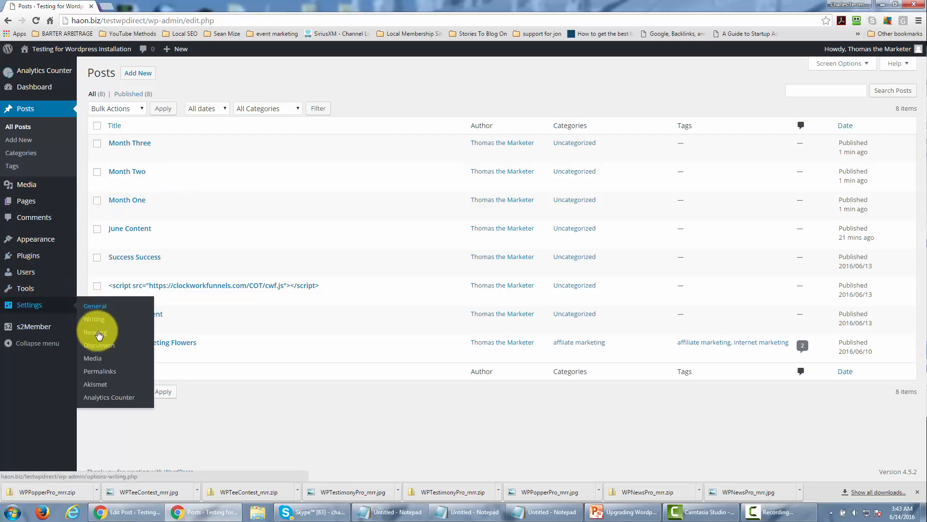
click(100, 371)
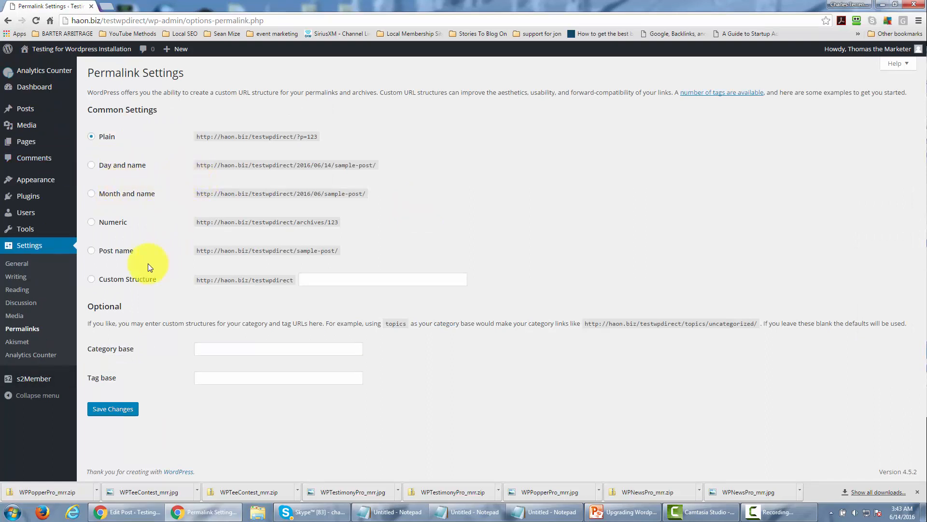
click(93, 252)
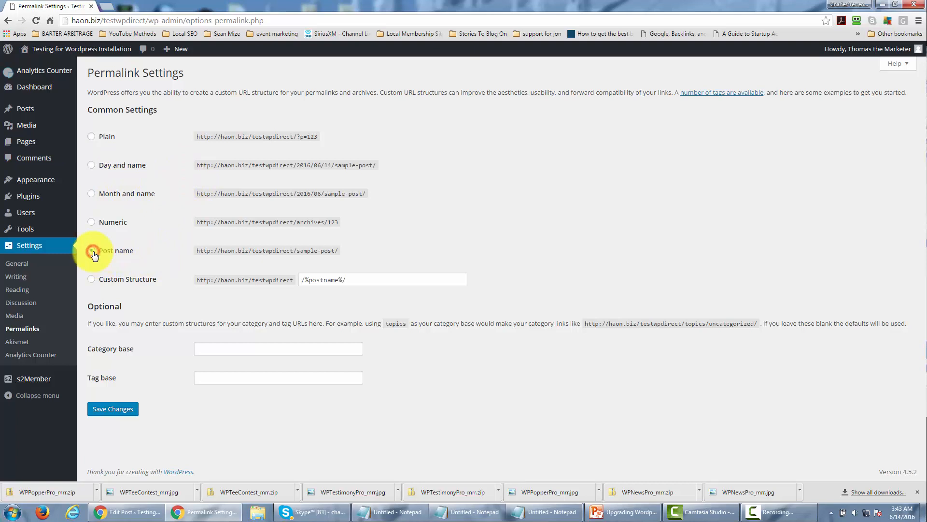
click(114, 410)
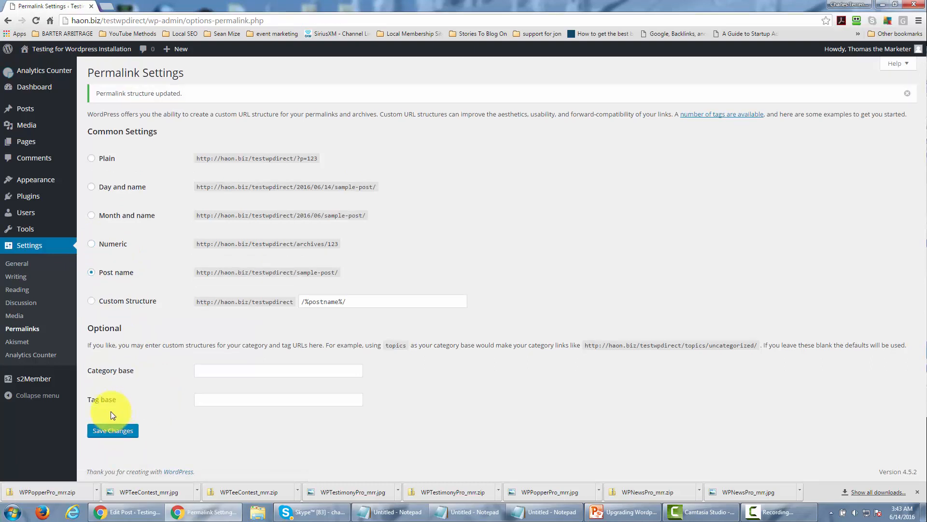
- Open the Month One post for editing and extend its title to "Month One: CPA Marketing"
mouse_move(24, 110)
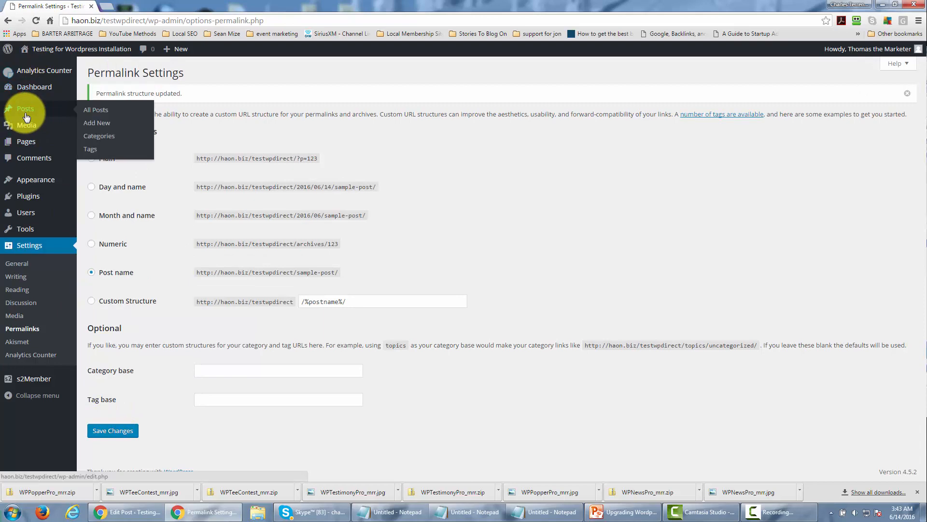
click(93, 112)
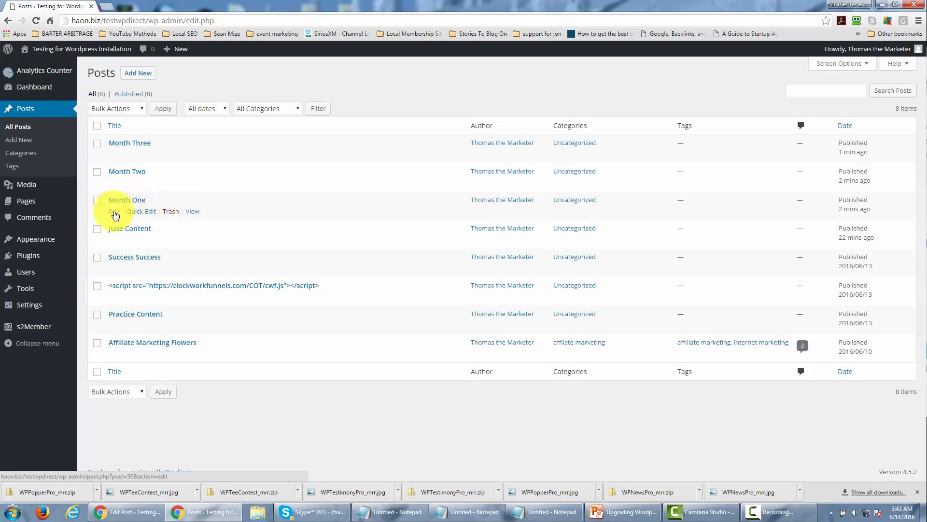
click(115, 214)
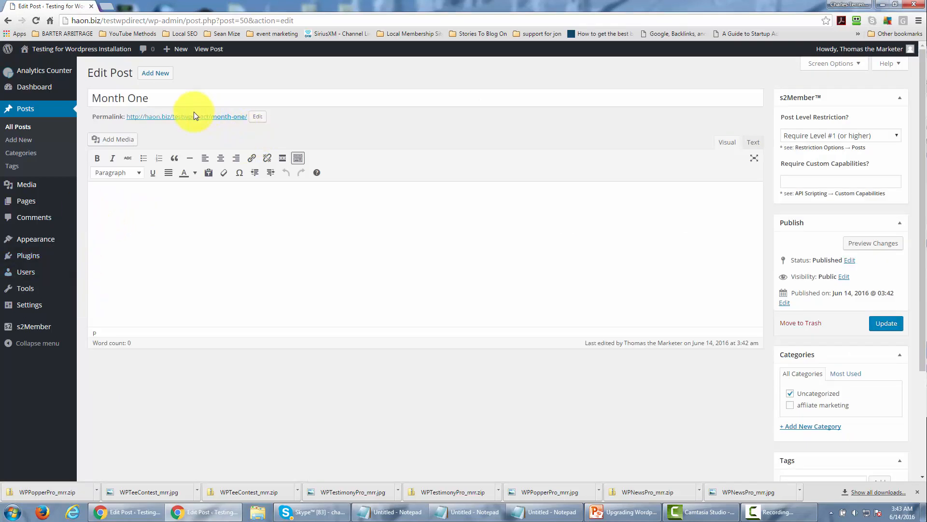
click(174, 97)
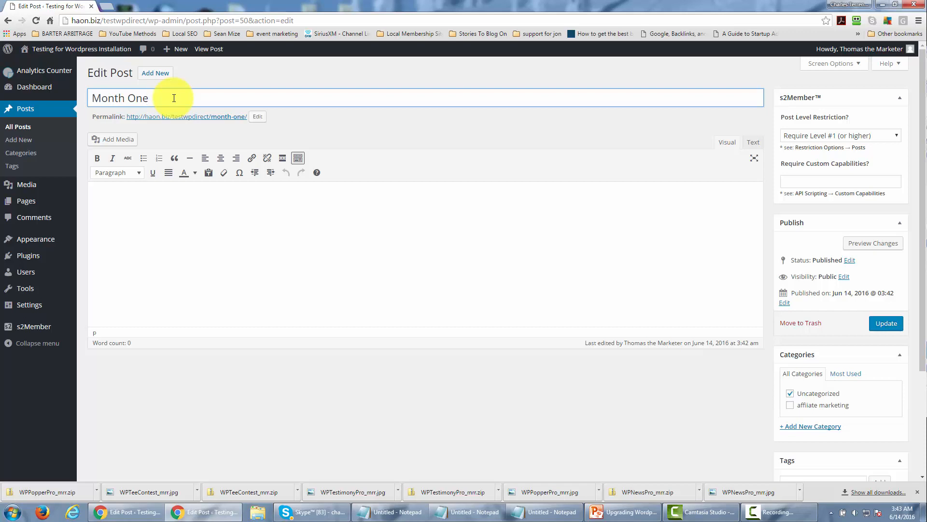
text(: CPA Marketing)
click(340, 129)
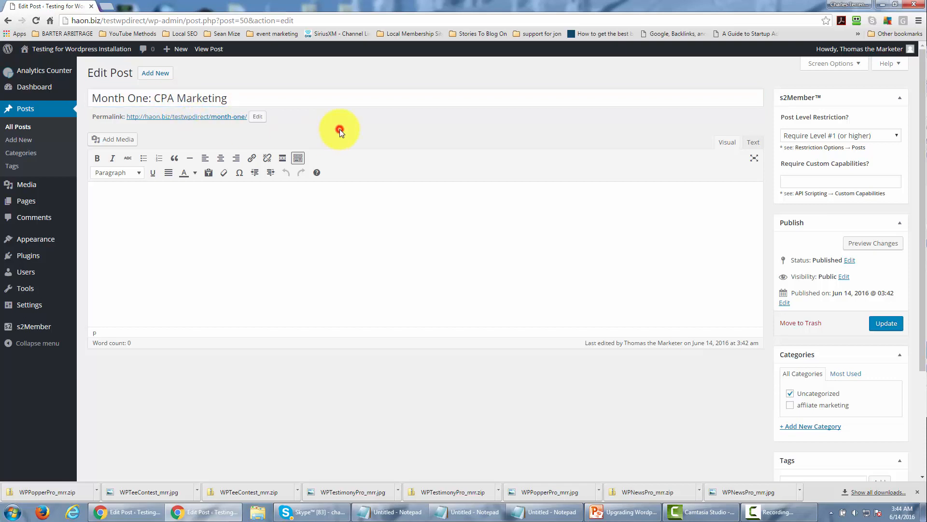
- Set the post's permalink slug to "month-one-cpa-marketing-23" and update the post
click(257, 119)
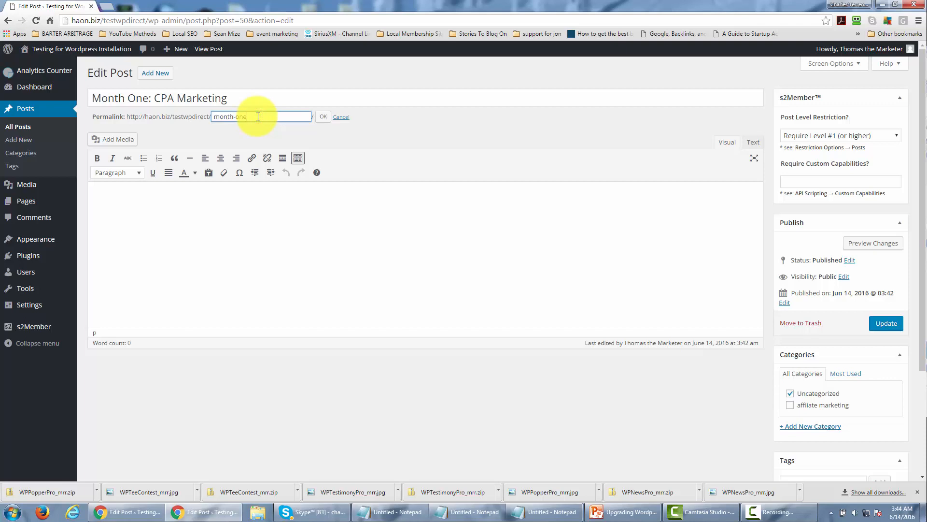
text(-cpa-marketing)
text(-23)
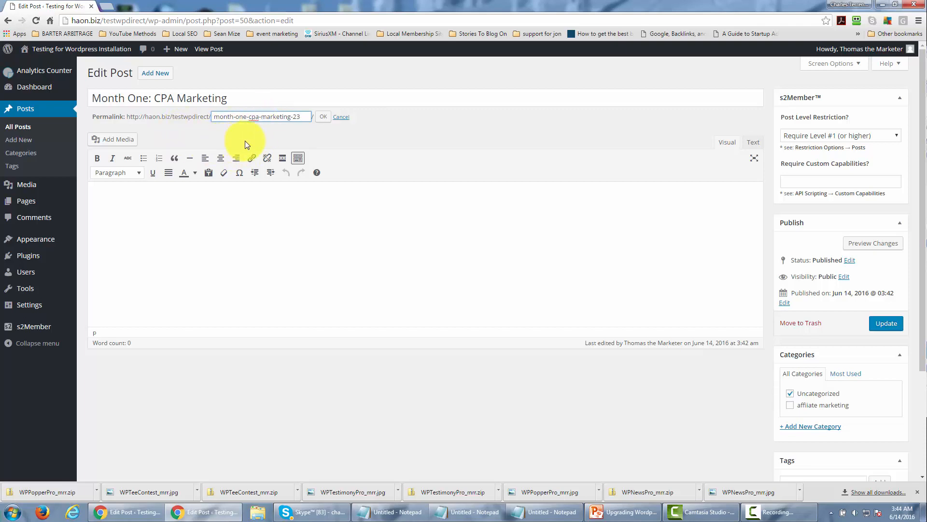
click(323, 117)
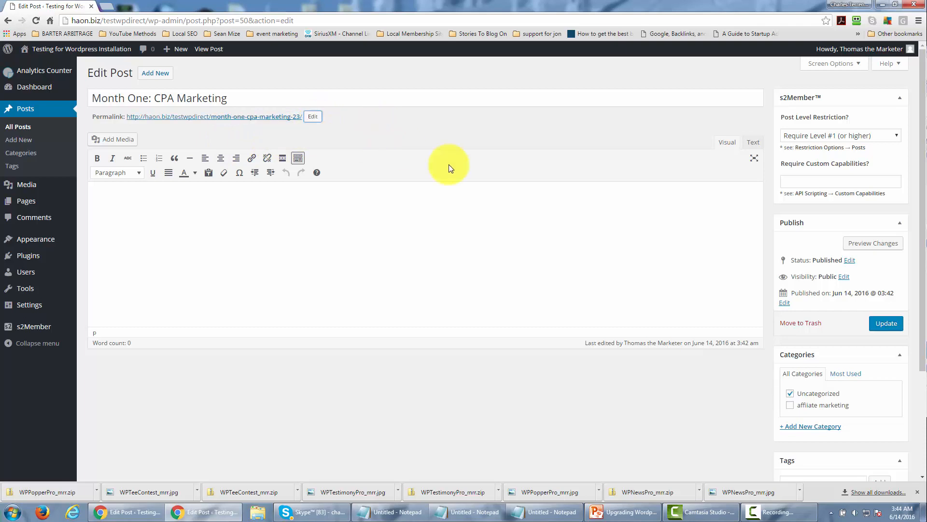
click(881, 324)
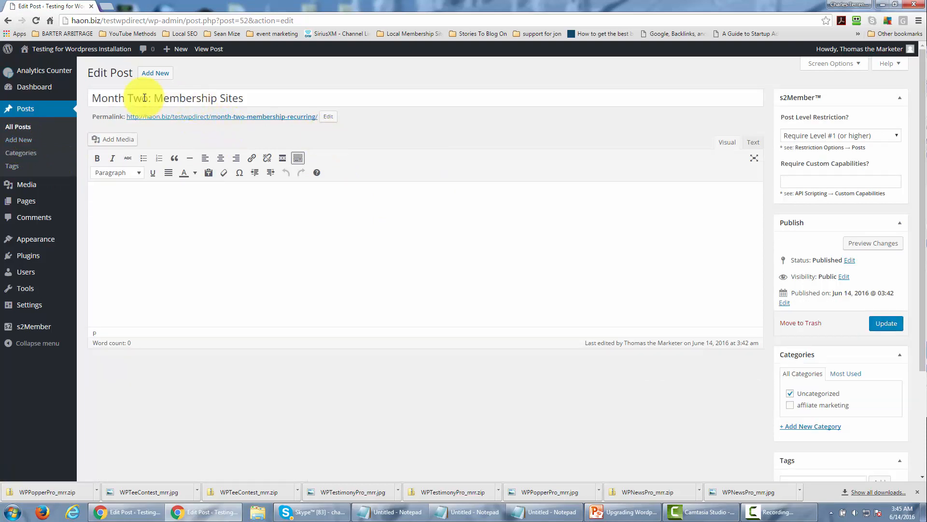
- Update the "Month Two: Membership Sites" post to save its edits
click(876, 327)
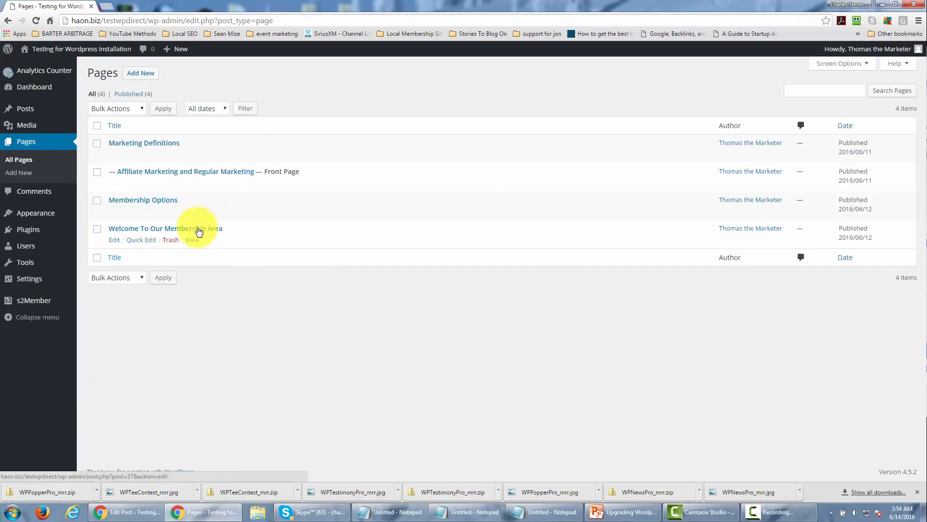
- Open the "Welcome To Our Membership Area" page for editing in the Text (HTML) view
click(118, 242)
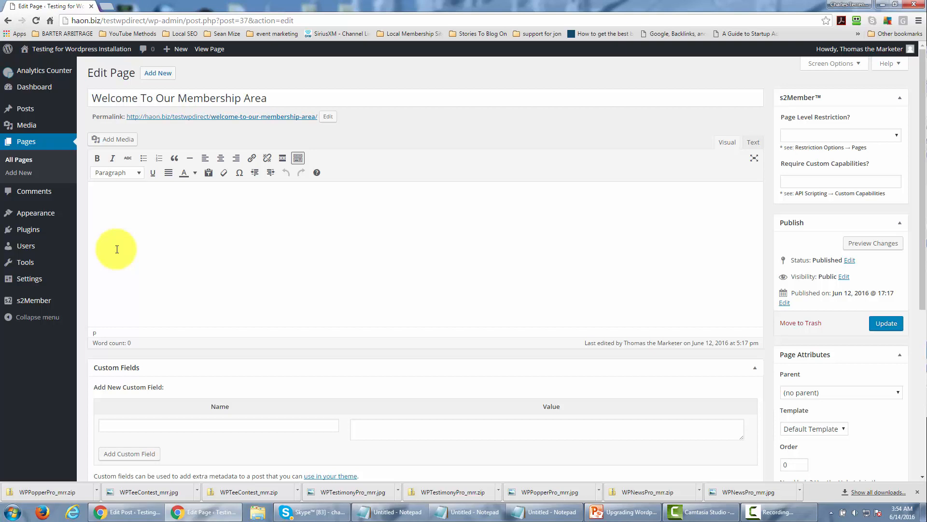
click(754, 143)
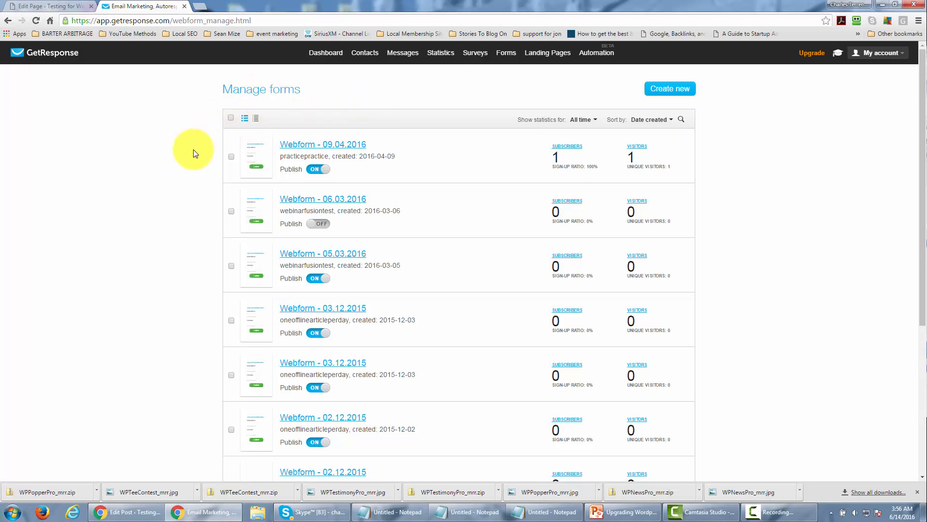
- Open "Webform - 09.04.2016" in GetResponse, and save and publish the form
click(335, 144)
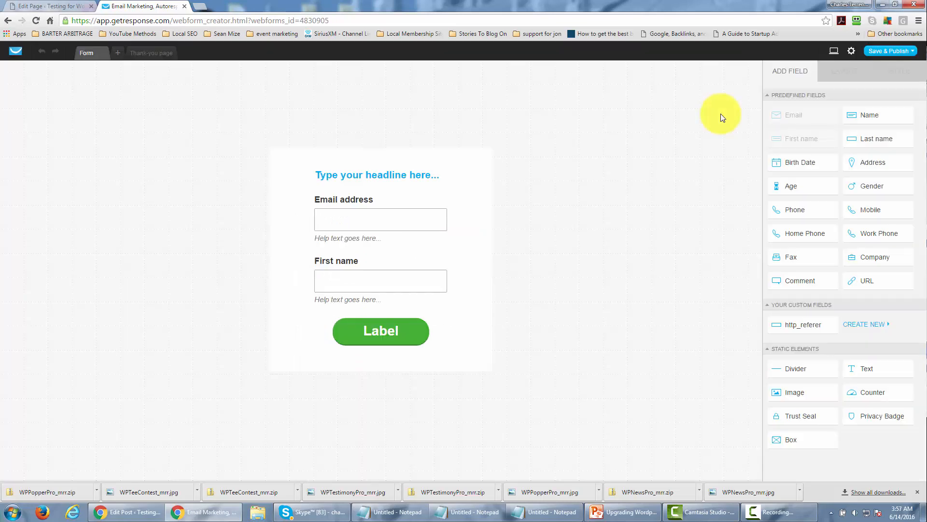
click(882, 52)
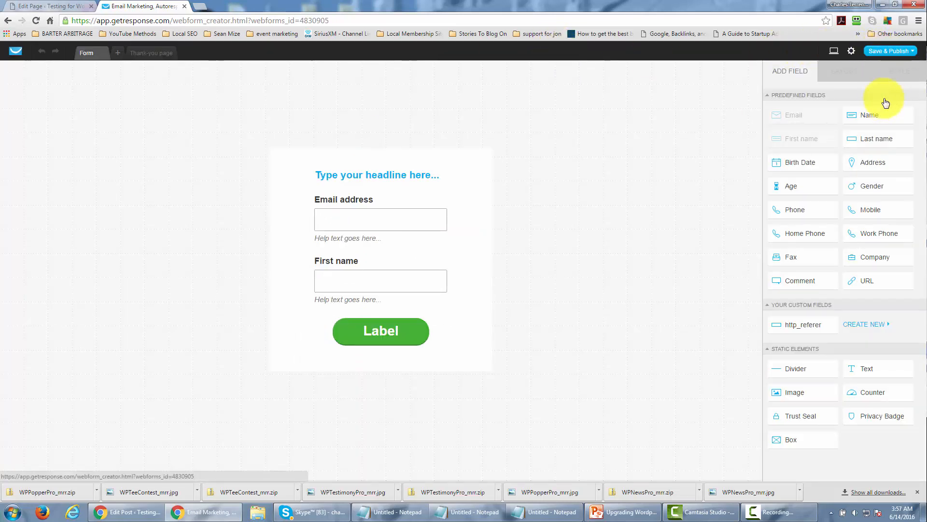
click(886, 50)
click(887, 88)
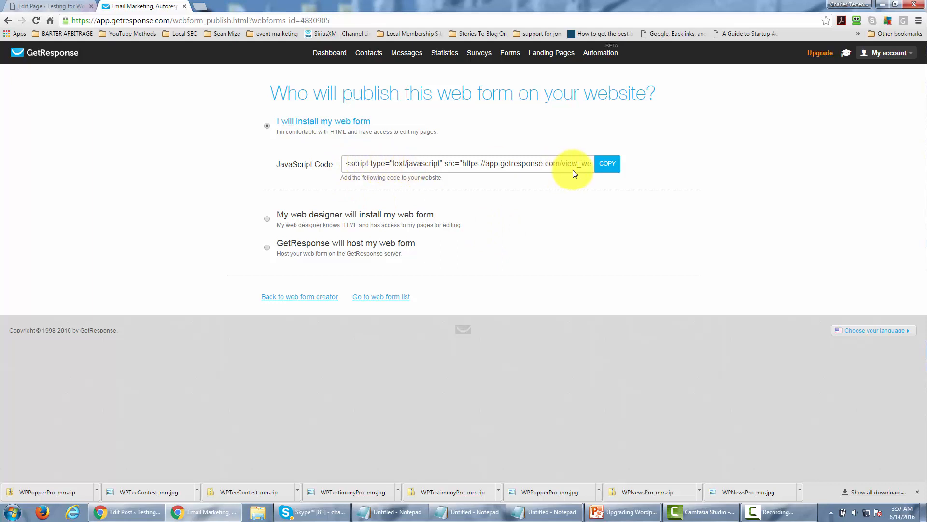
- Copy the web form's JavaScript code and return to the "Welcome To Our Membership Area" page in WordPress
click(599, 167)
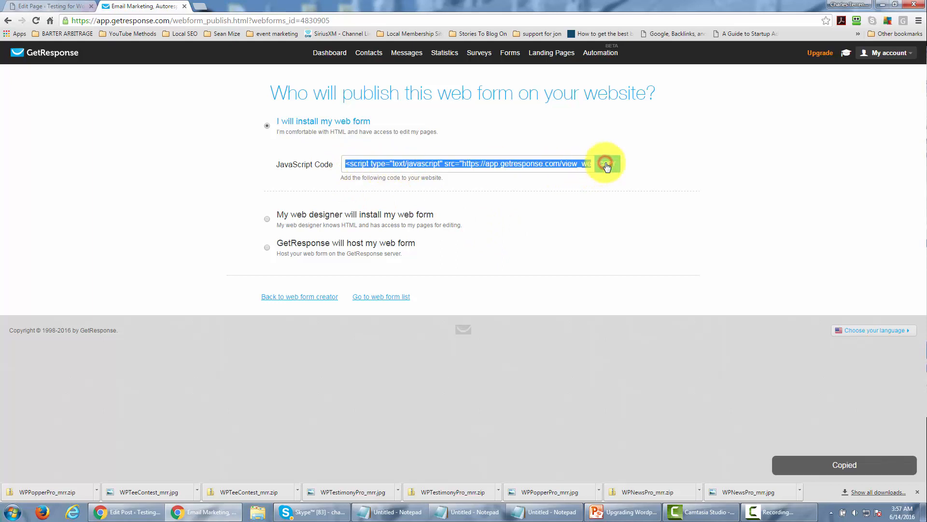
right_click(494, 168)
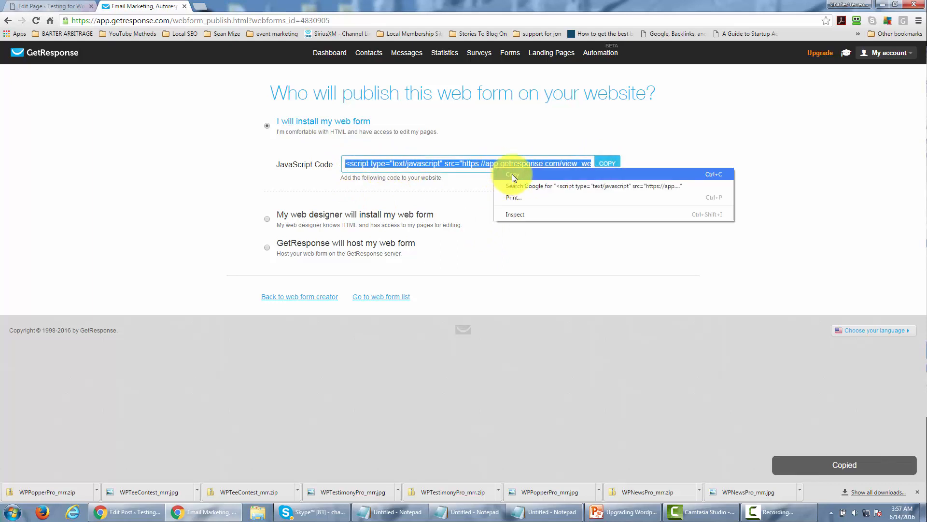
click(513, 174)
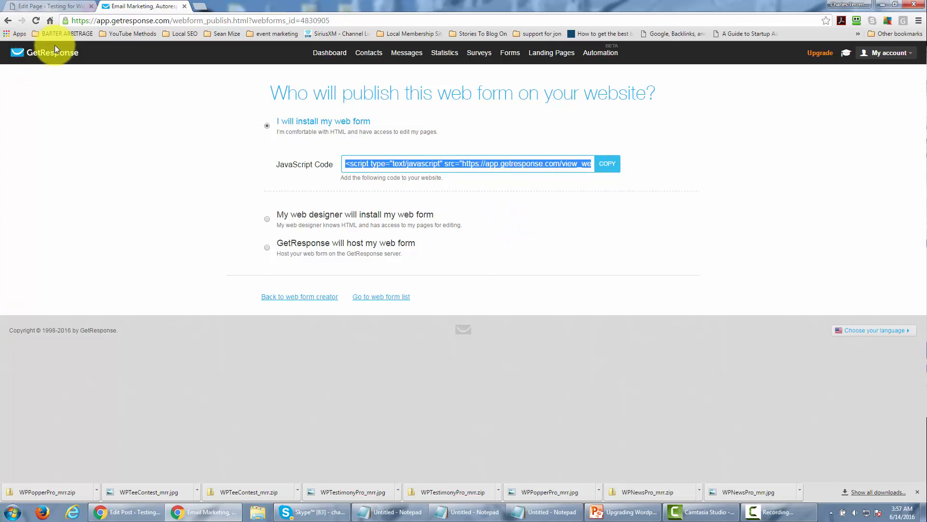
click(68, 7)
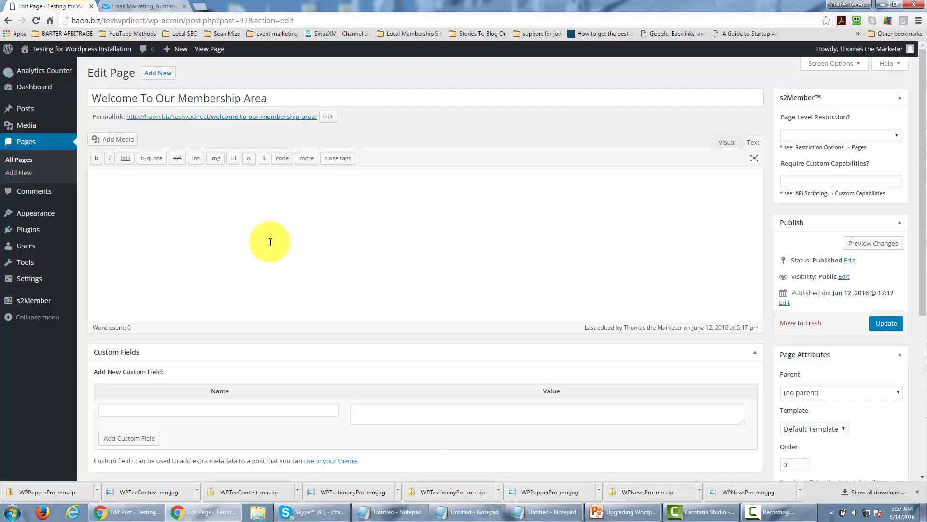
- Insert the copied form script between <center> and </center> tags in the page body, and update the page to view it live
click(137, 177)
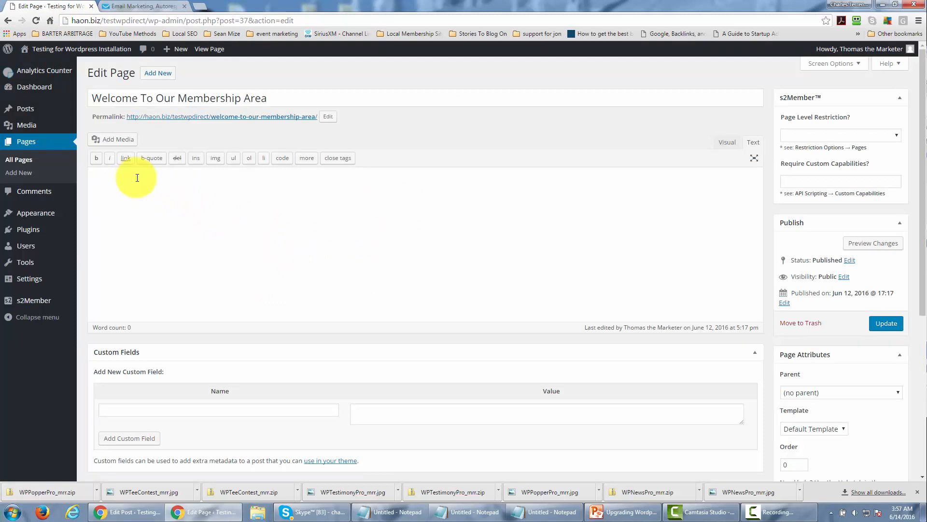
text(<center>)
key(ctrl+v)
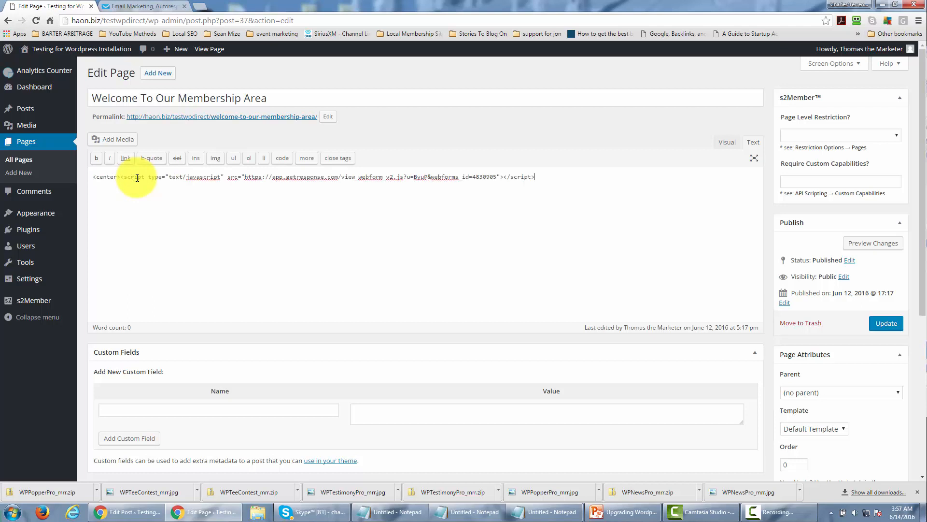
text(</cetner)
key(BackSpace)
key(BackSpace)
key(BackSpace)
key(BackSpace)
text(nter)
click(891, 331)
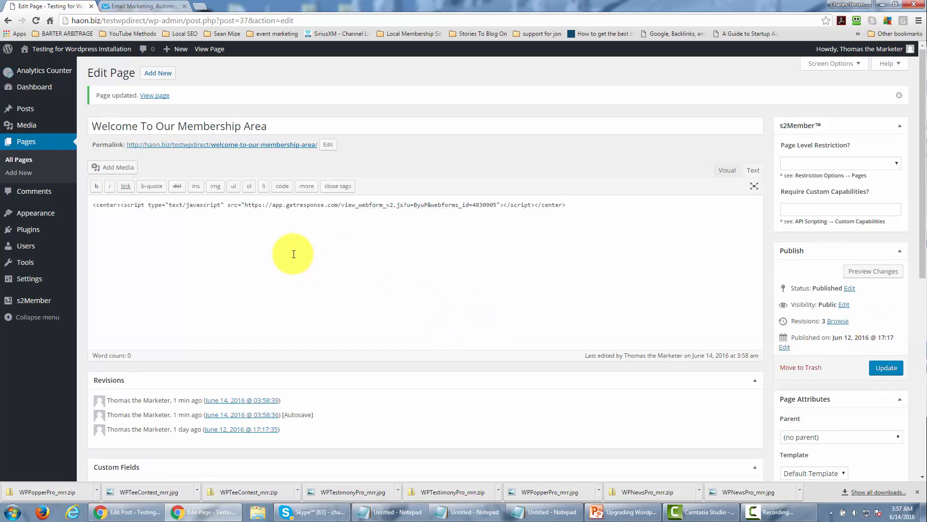
click(160, 97)
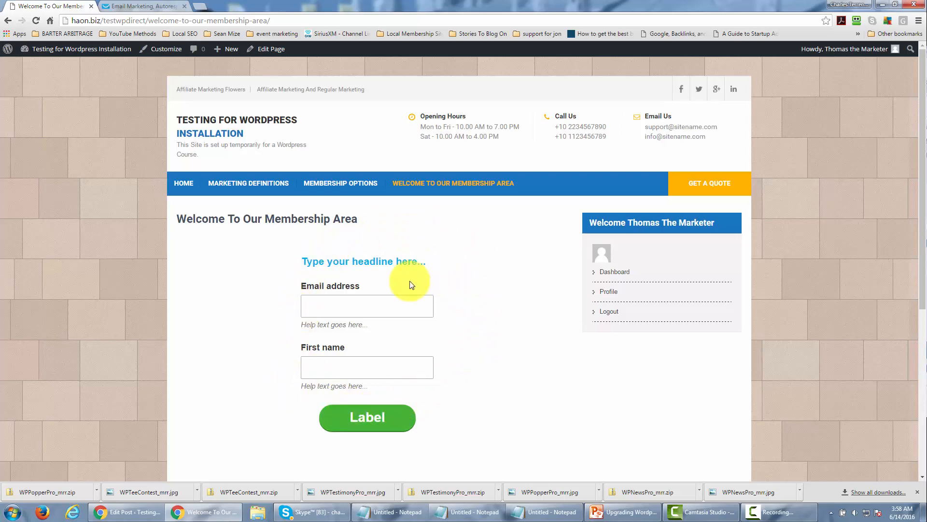
- Switch to GetResponse and start a new time-based autoresponder set to day 30
key(ctrl+Tab)
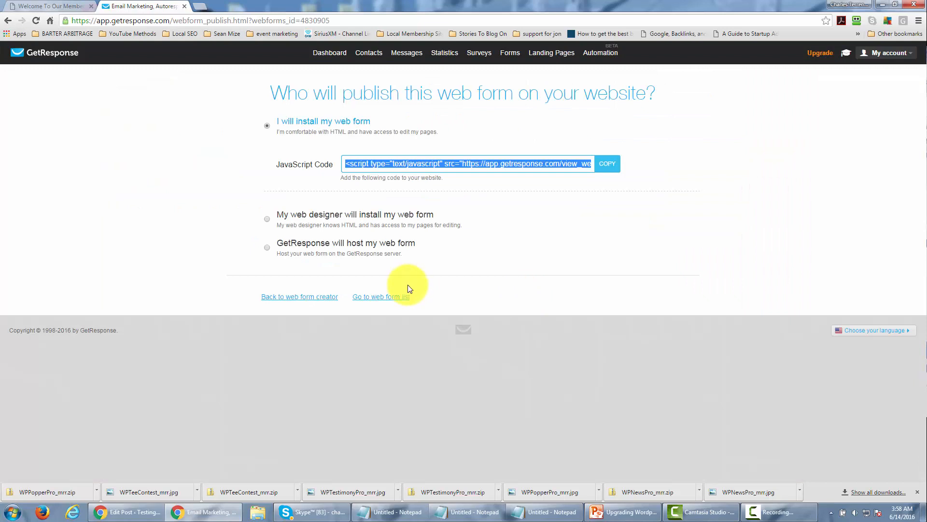
mouse_move(405, 57)
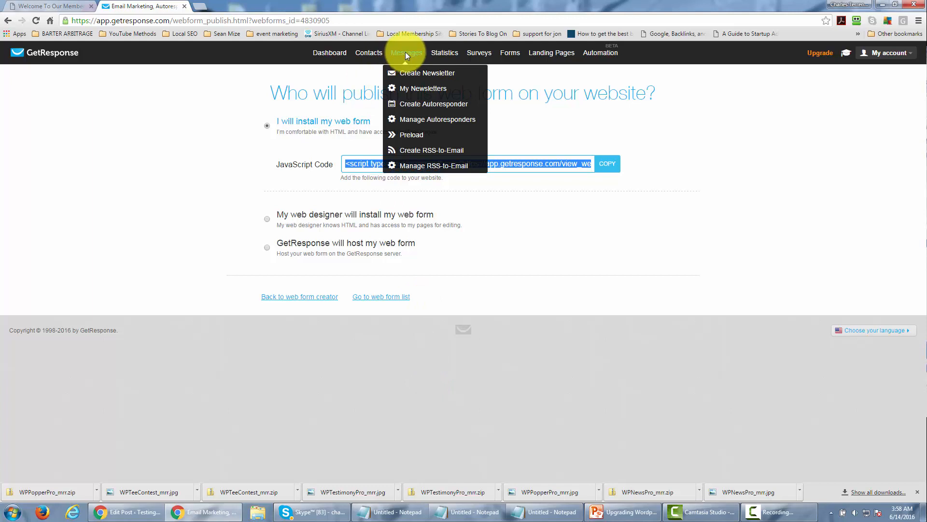
click(414, 104)
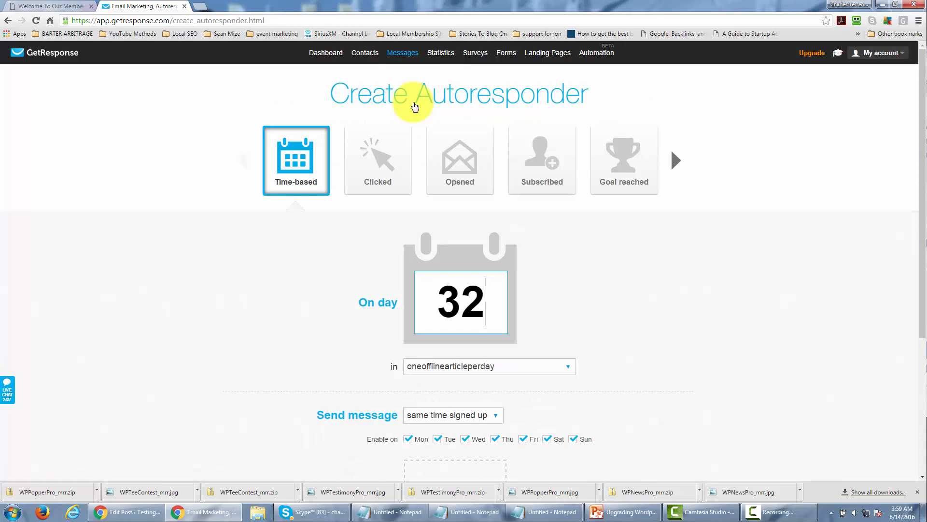
key(BackSpace)
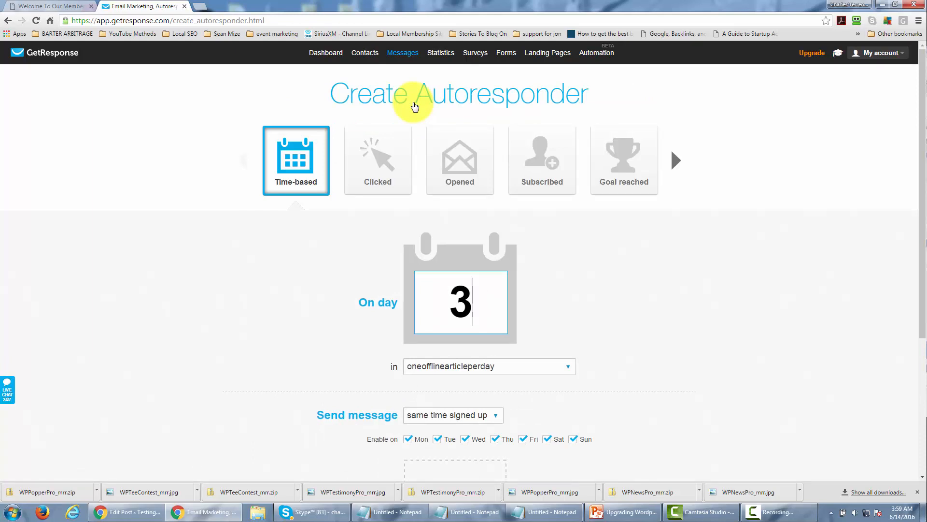
text(0)
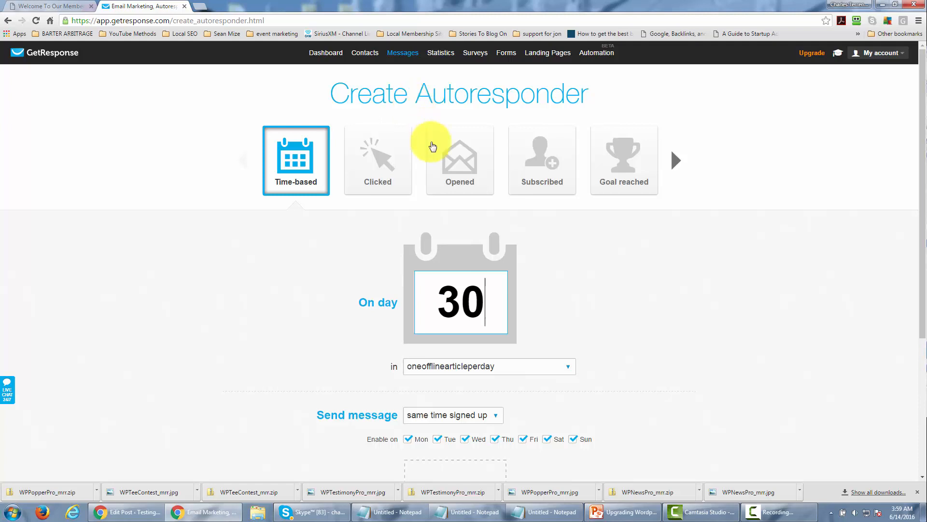
- Create a new email for the autoresponder with message name "Get Month Two Content" and subject "Get Month Two Cotnent", and save the settings
scroll(363, 259, down, 4)
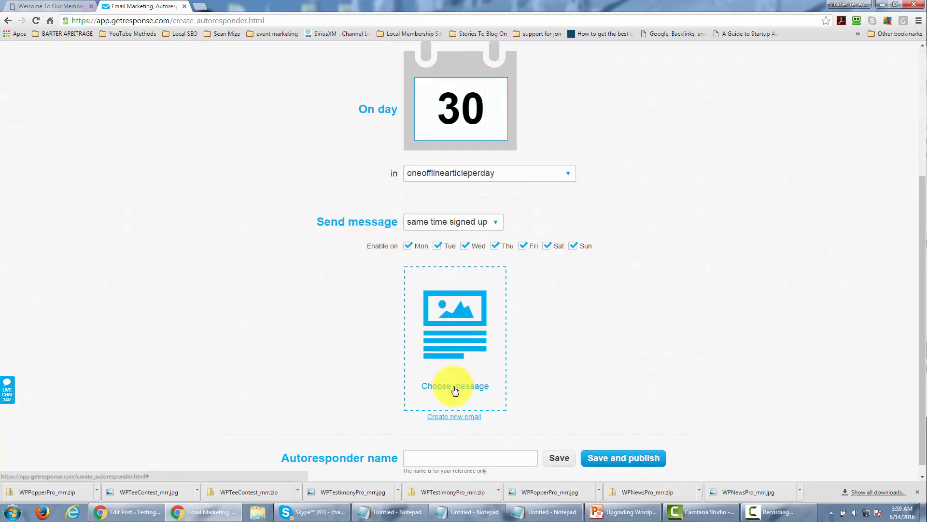
click(455, 417)
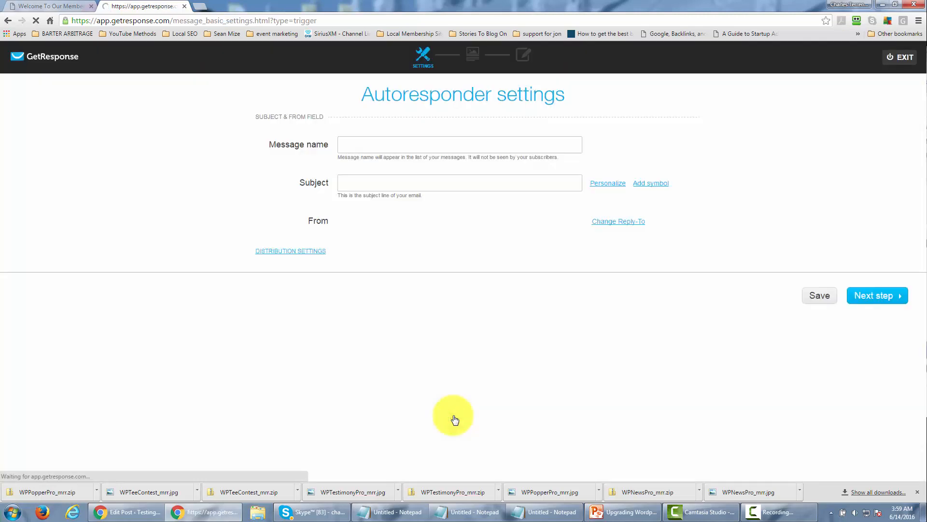
click(374, 144)
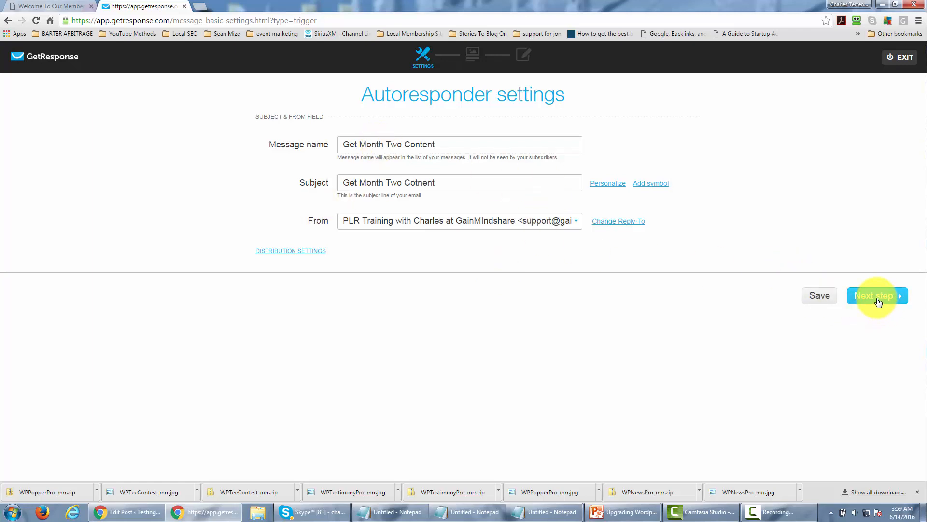
click(817, 297)
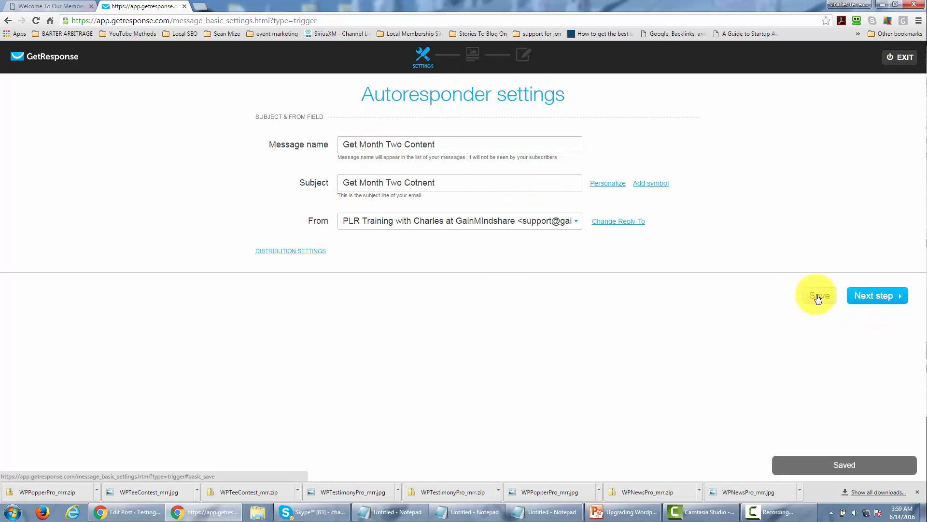
- Proceed to template selection and start the email from scratch with the "1 column-3" layout
click(863, 297)
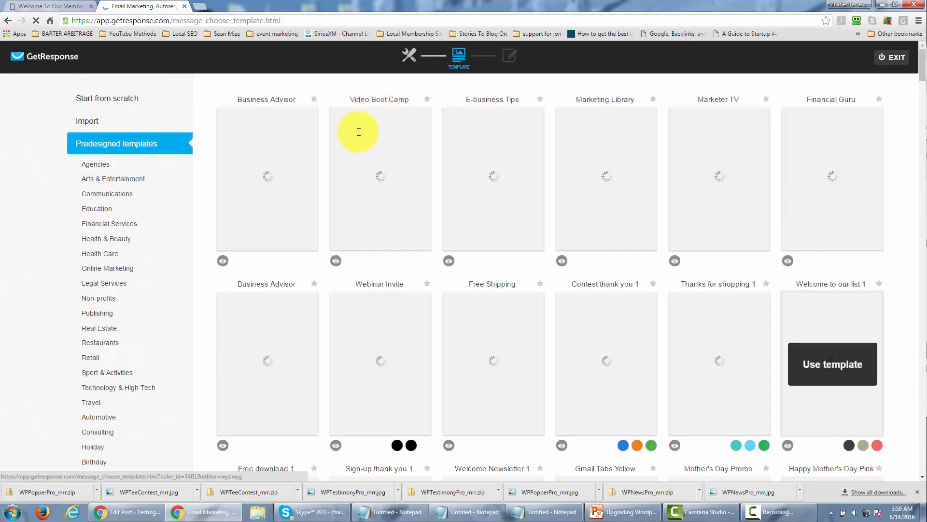
click(116, 101)
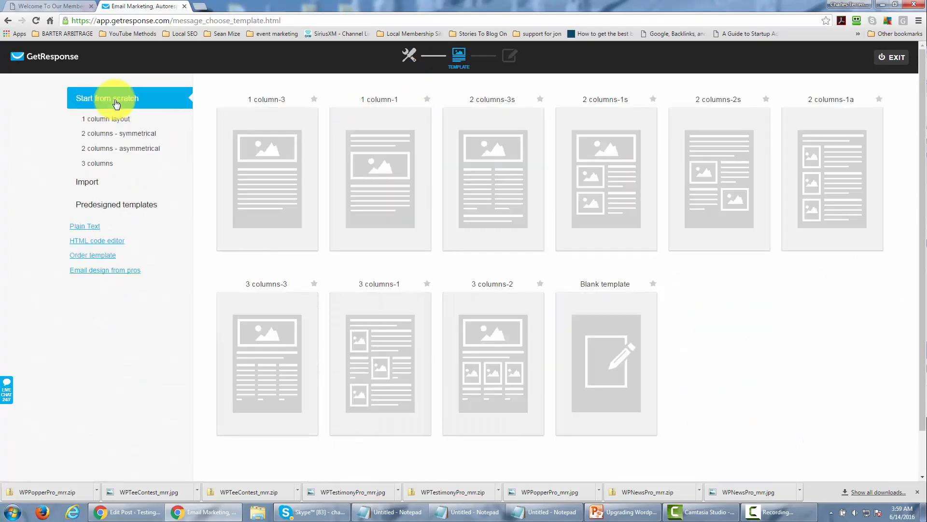
click(261, 177)
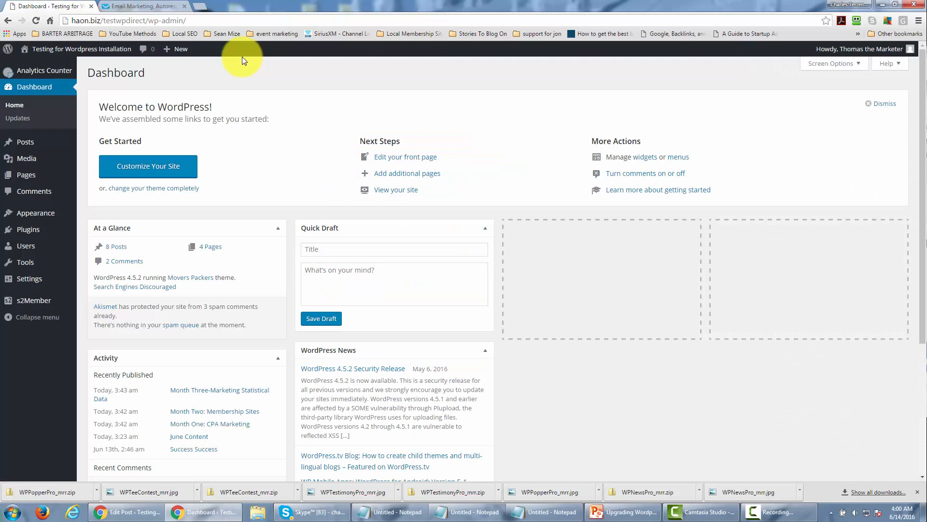
- Copy the view link of the "Month Two: Membership Sites" post in WordPress and return to the GetResponse email editor
mouse_move(75, 159)
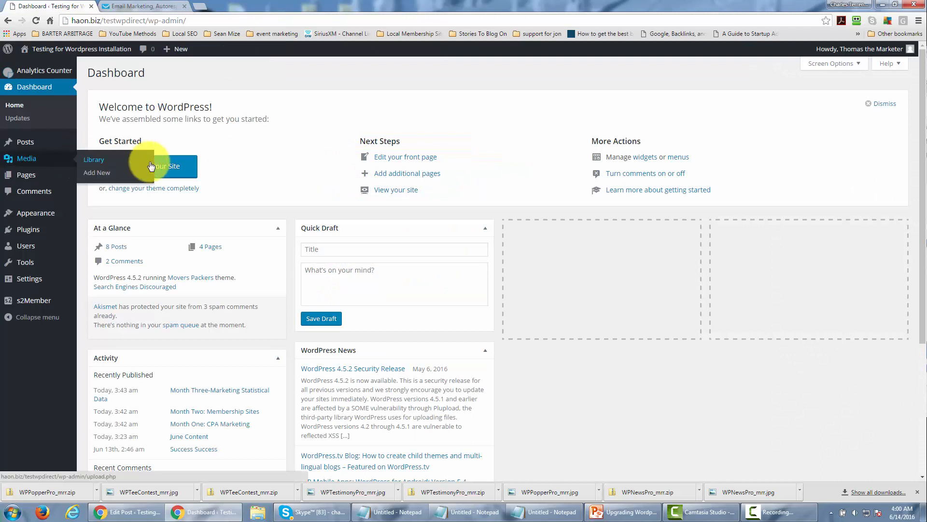
mouse_move(29, 141)
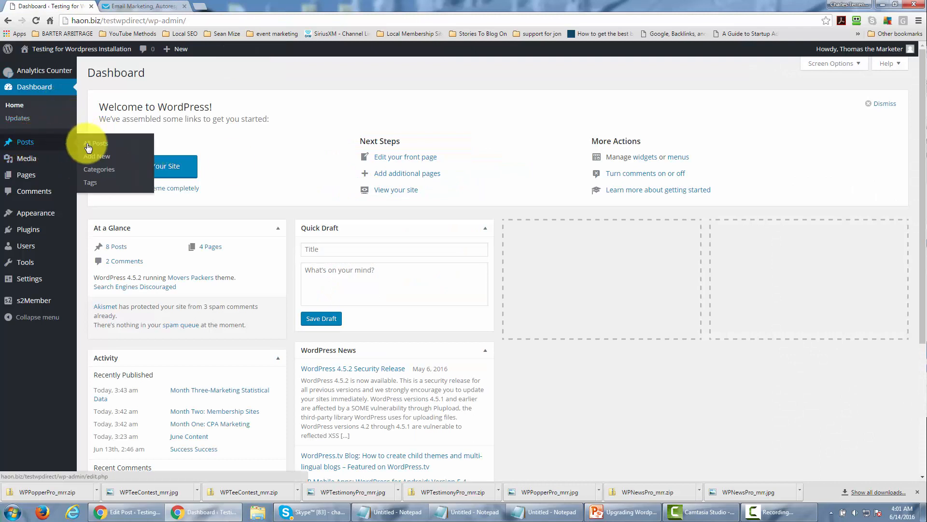
click(92, 144)
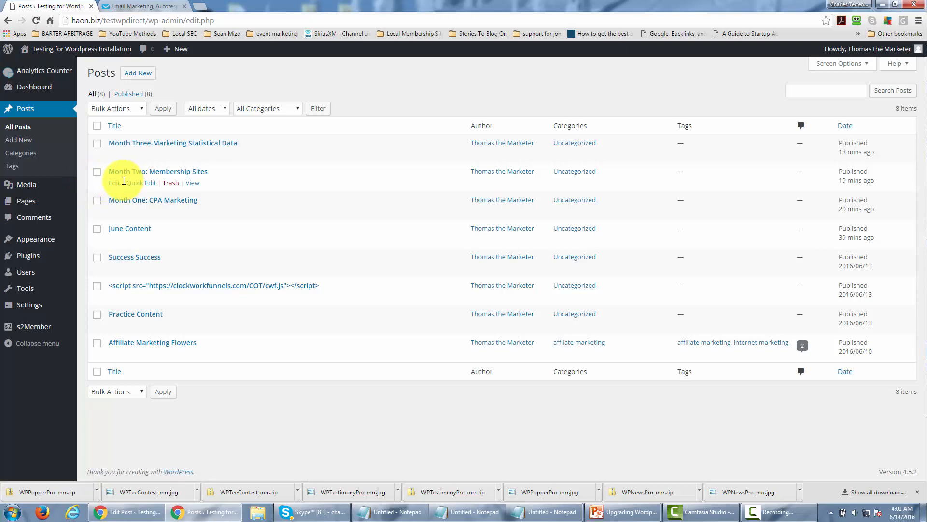
right_click(191, 186)
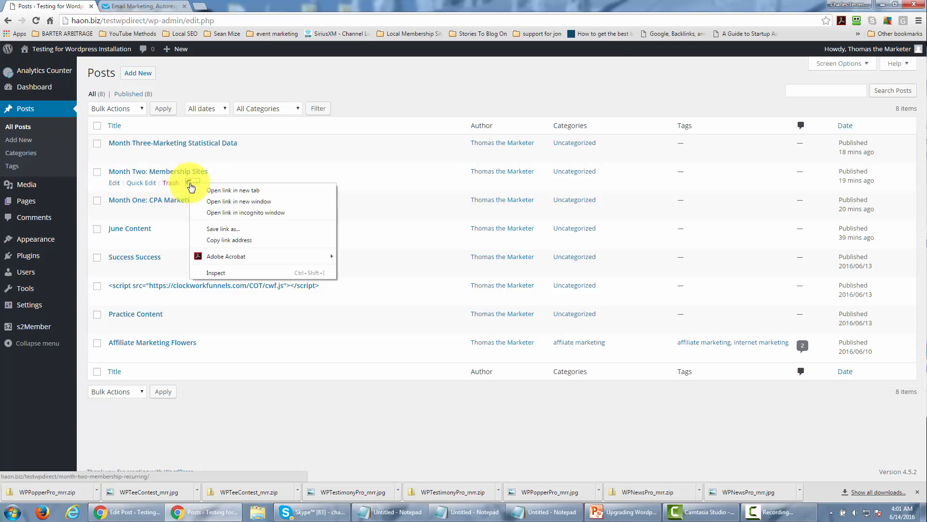
click(221, 240)
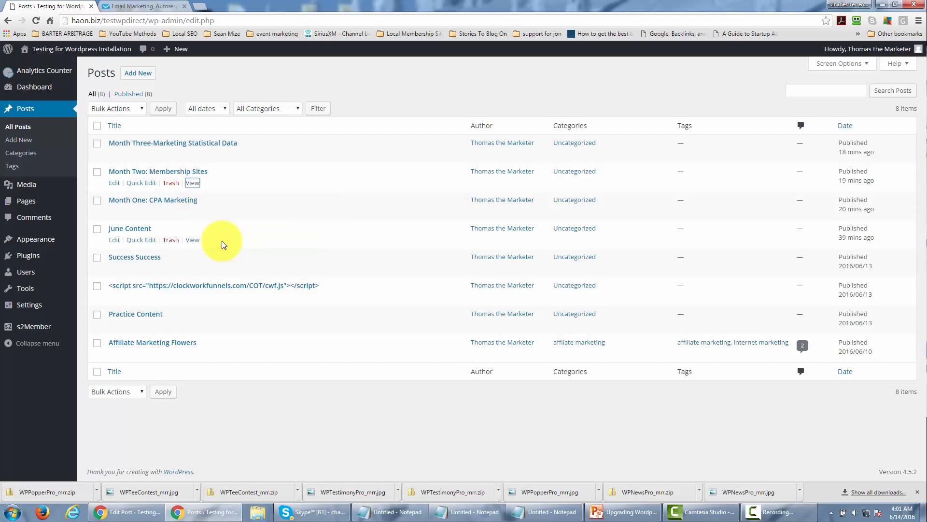
click(154, 5)
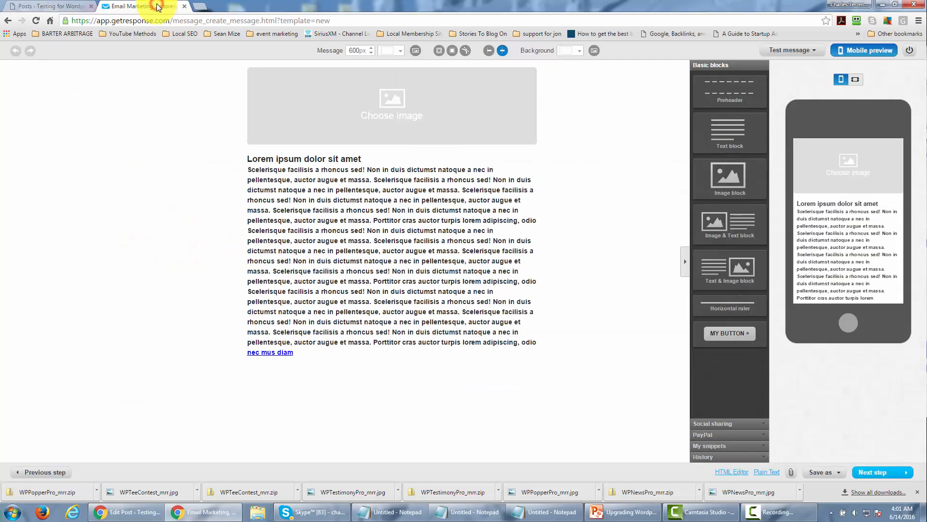
- Delete the lower part of the email's placeholder text and paste the Month Two post link on a new line below the rest
click(355, 202)
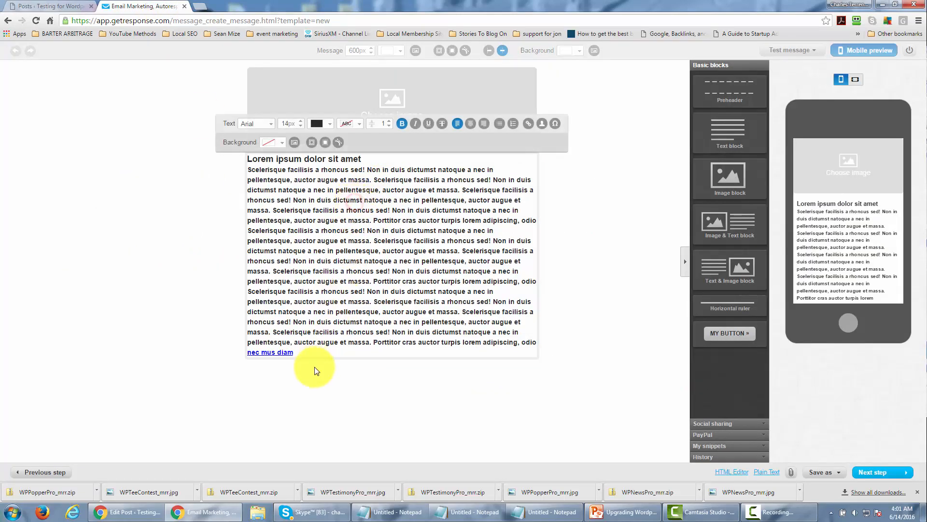
drag(311, 350, 252, 206)
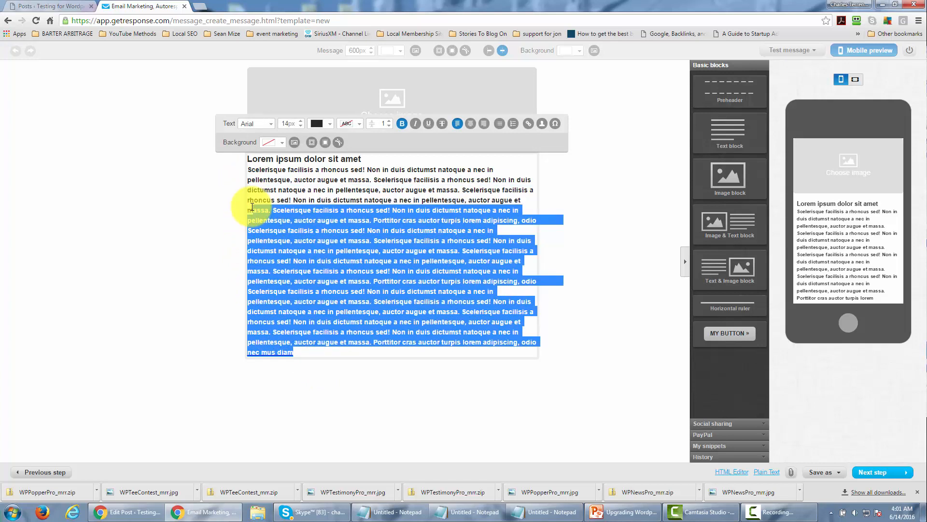
key(Delete)
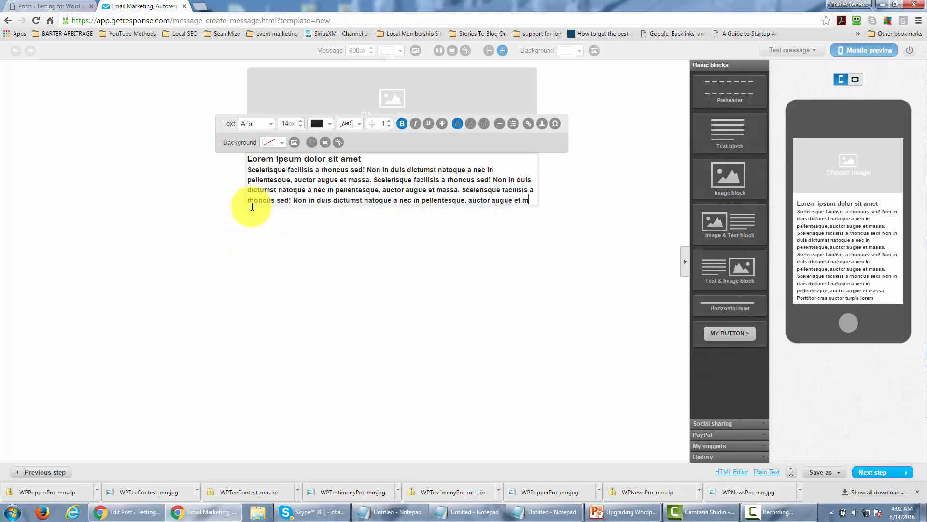
key(Return)
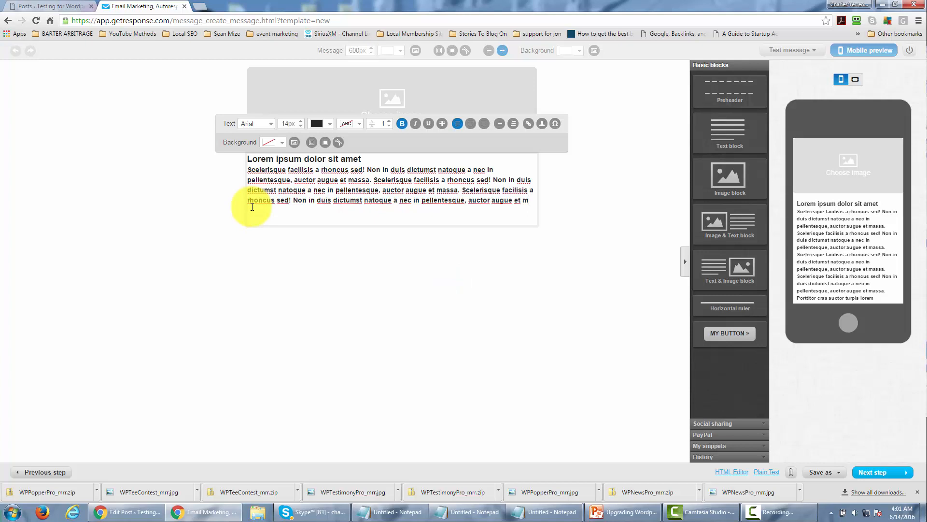
key(ctrl+v)
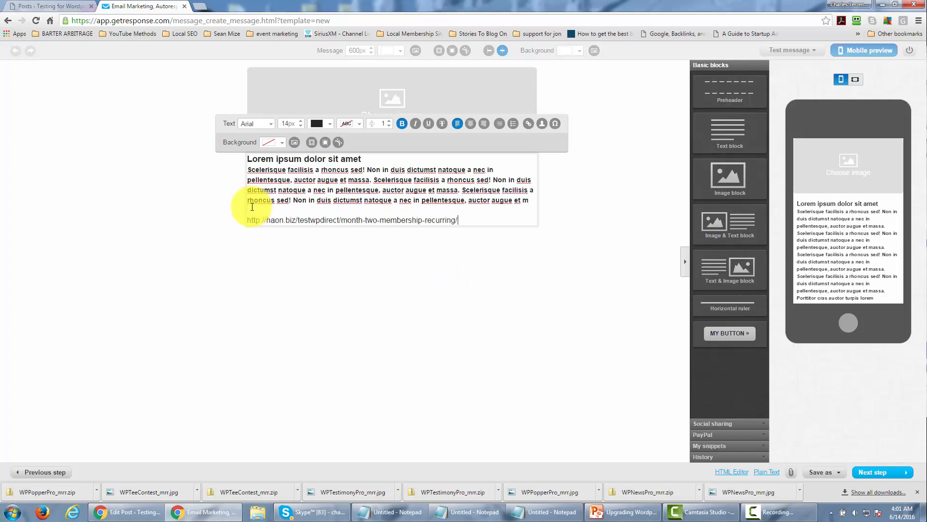
- Add a sign-off below the link reading "Signed" with the sender's name on the next line
key(Return)
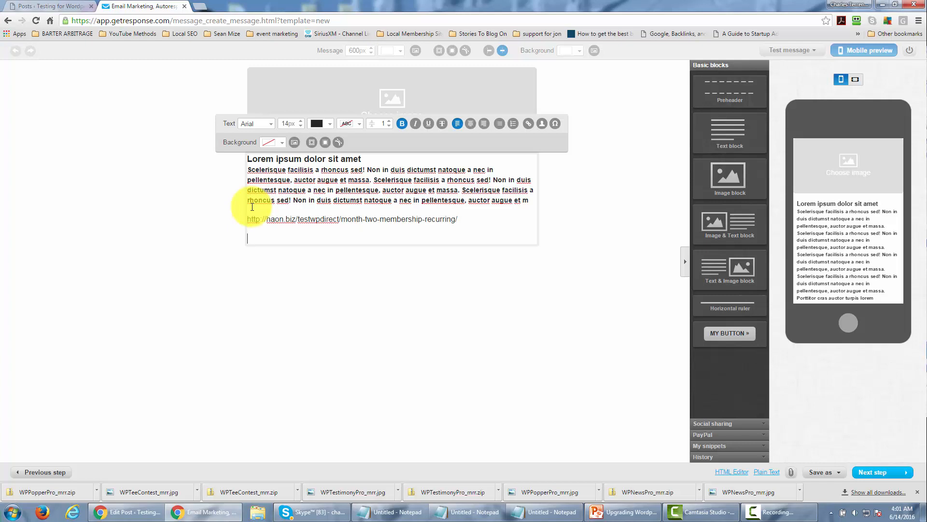
text(Signed)
key(Return)
text(Thoma)
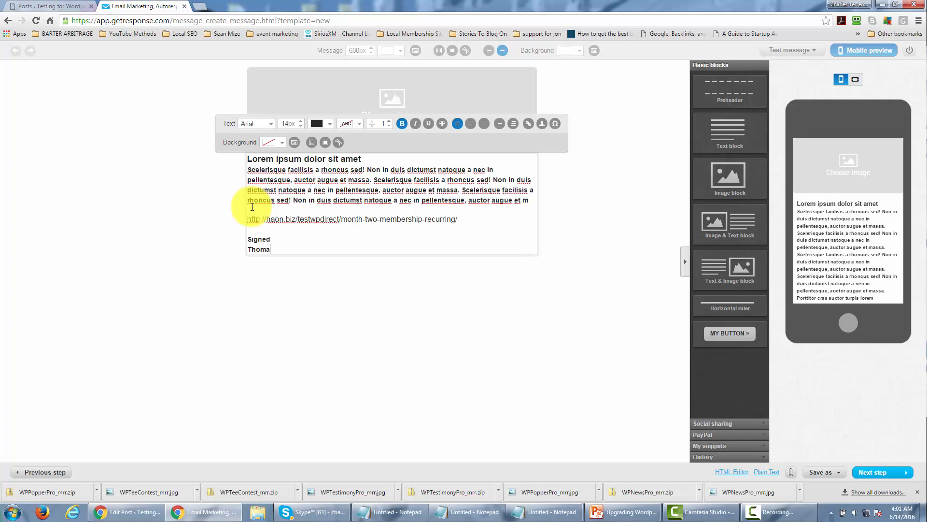
text(s the Marketer)
- Review the email's headline and month-two link, and continue to the next step of the message
drag(363, 159, 216, 159)
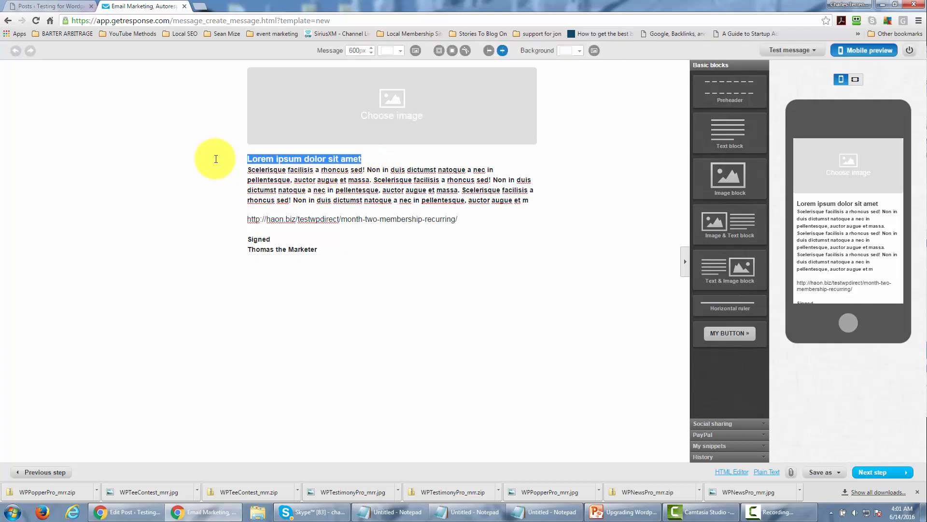
click(334, 187)
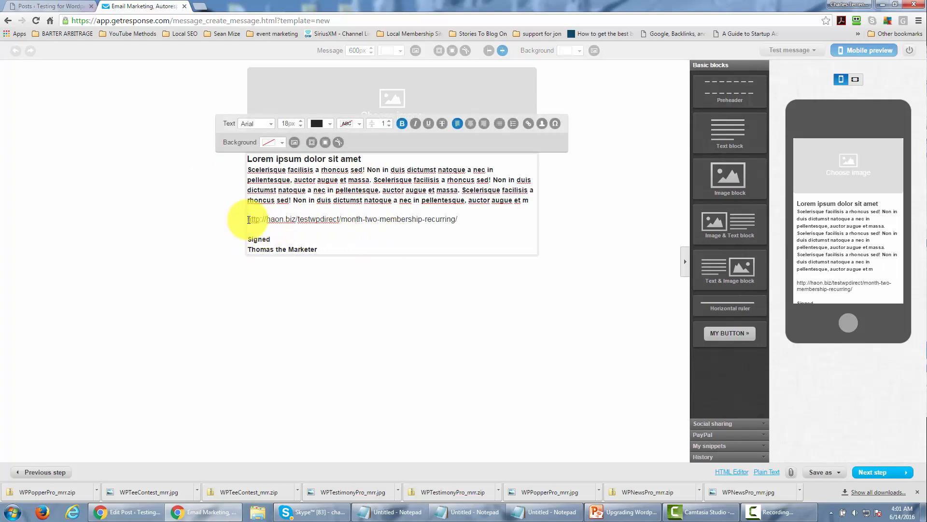
drag(249, 221, 476, 226)
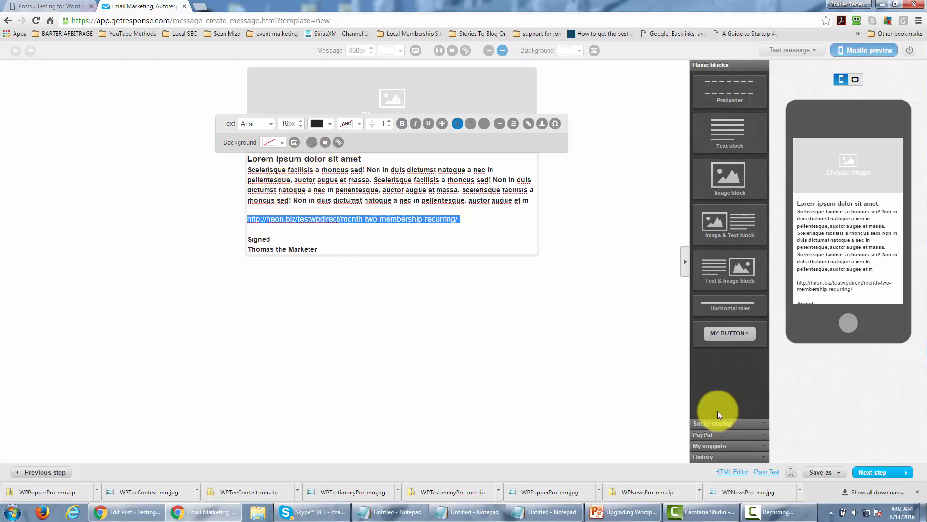
click(867, 474)
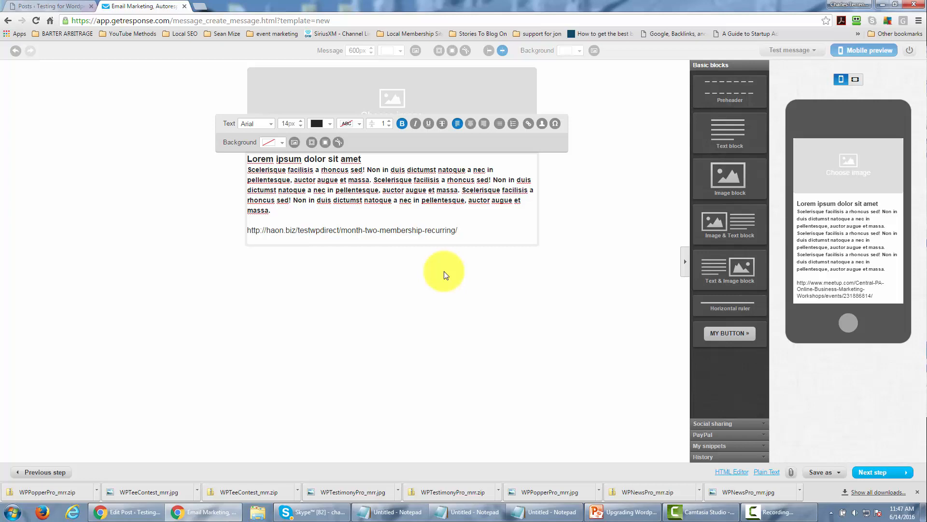
- Copy the view link of the "Month Three-Marketing Statistical Data" post in WordPress and return to the GetResponse email editor
click(51, 6)
mouse_move(158, 136)
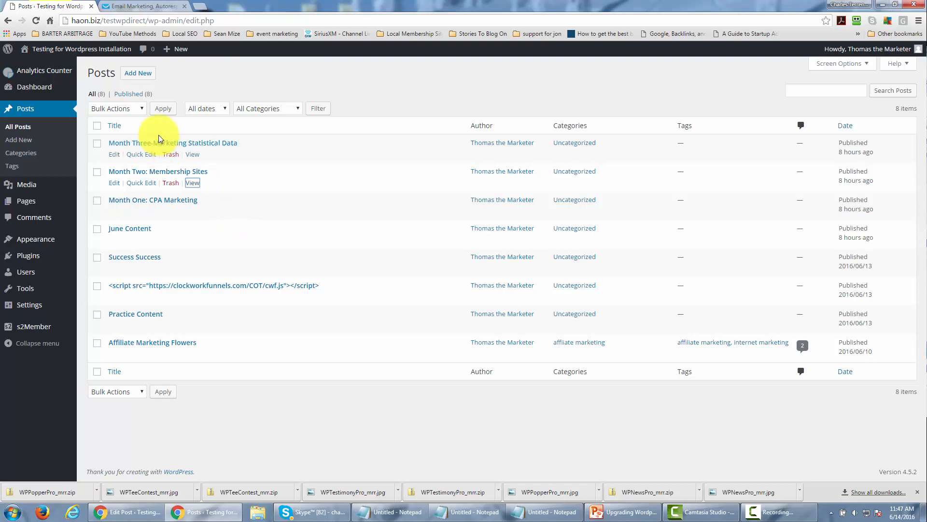
right_click(194, 155)
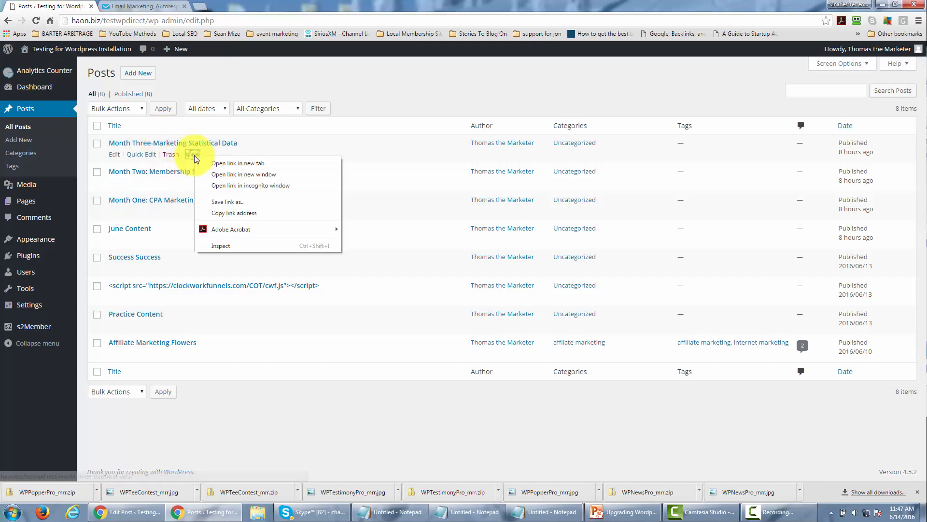
click(233, 211)
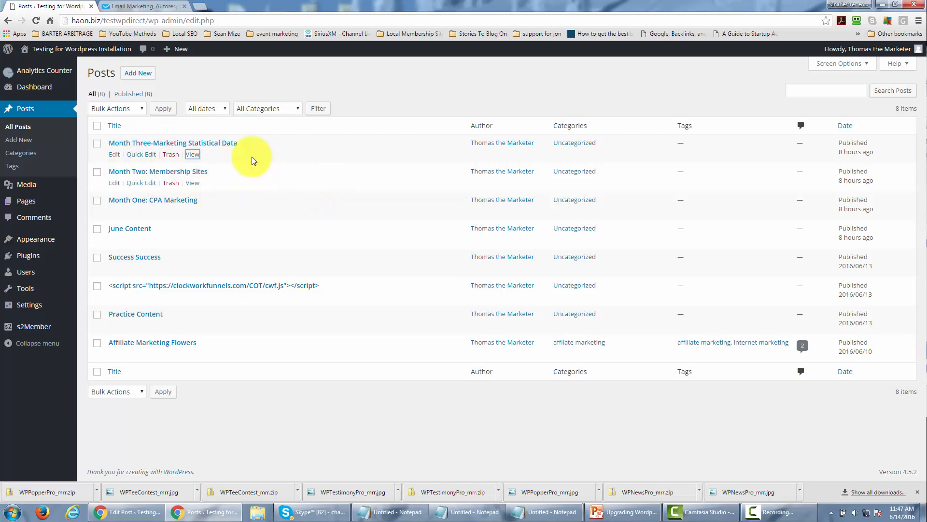
click(147, 7)
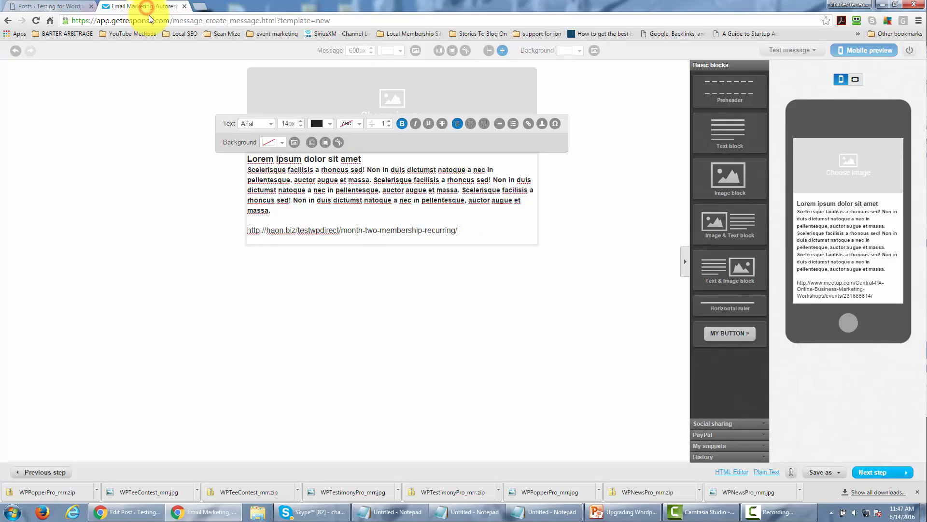